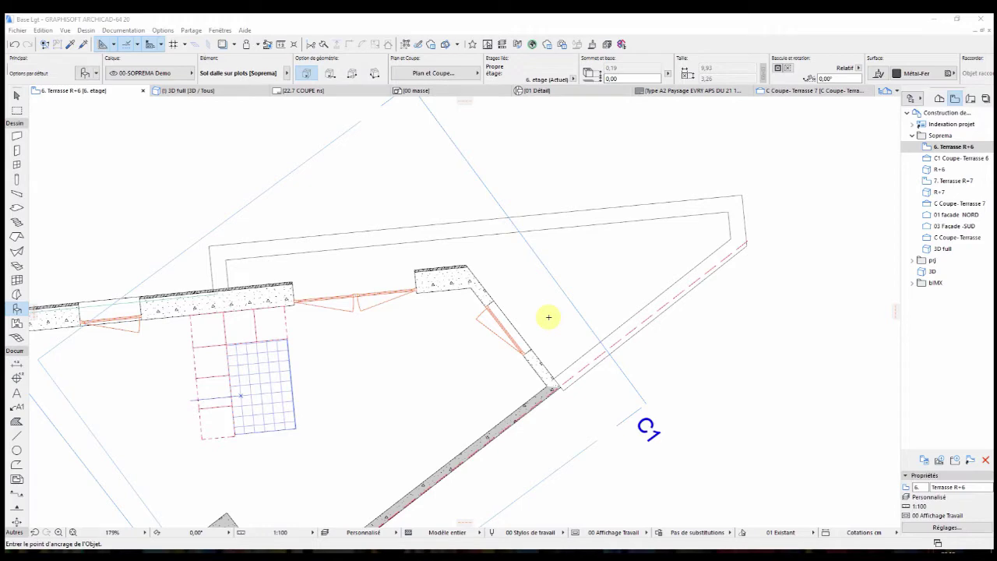
Review the default Sol dalle sur plots object's layer composition, available EFIGREEN ALU+ thicknesses, section attributes and 2D representation
double_click(18, 309)
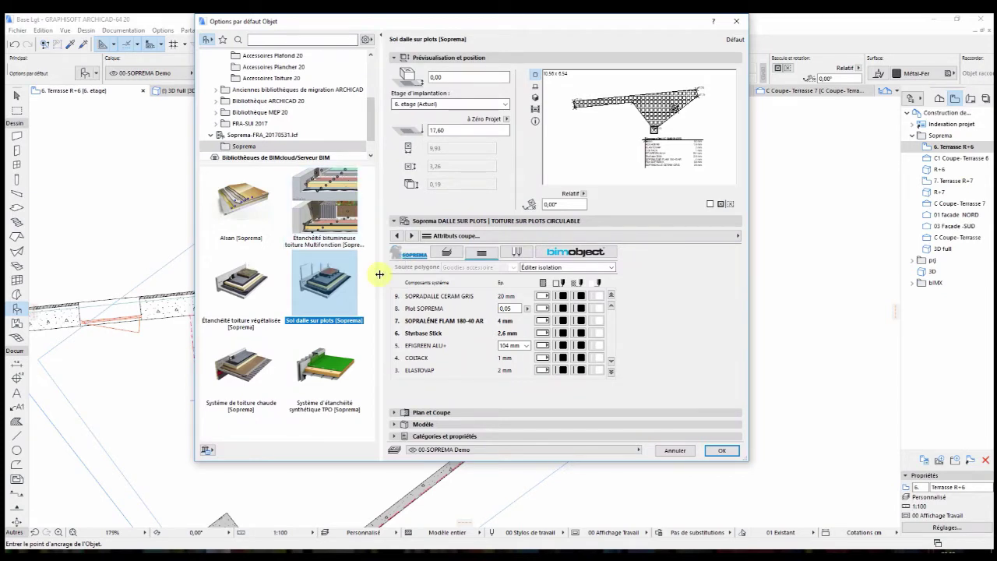
left_click(455, 254)
left_click(484, 302)
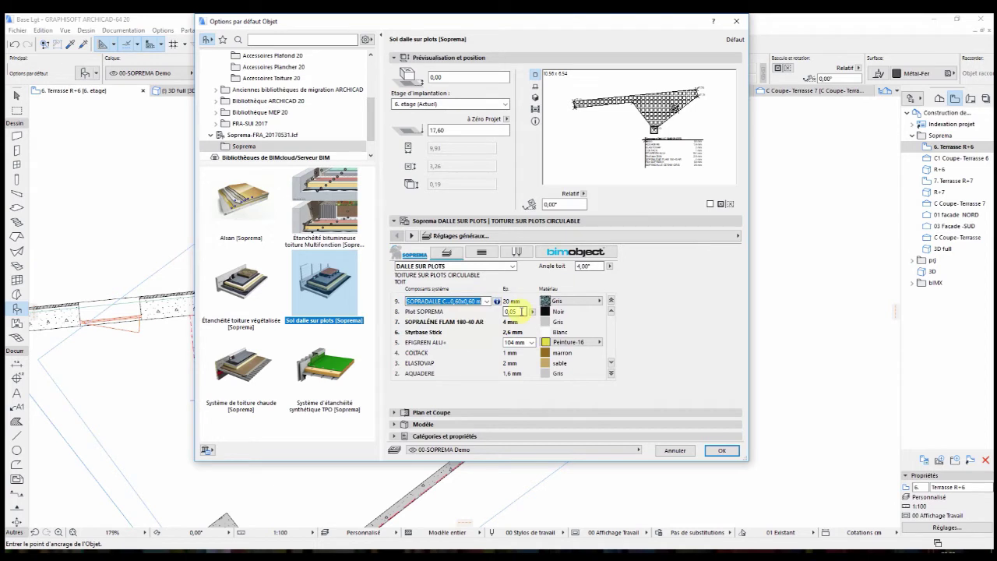
left_click(531, 342)
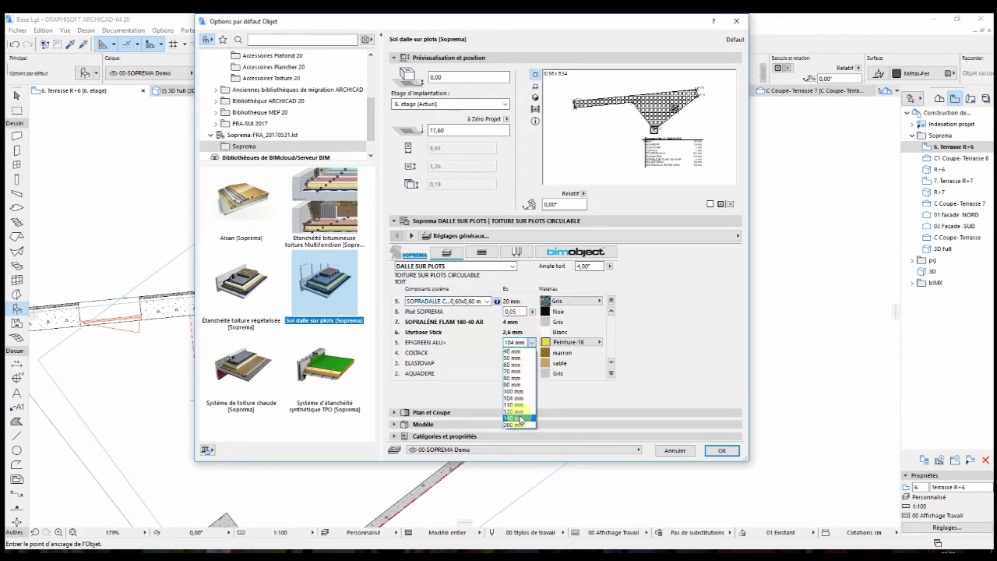
left_click(645, 357)
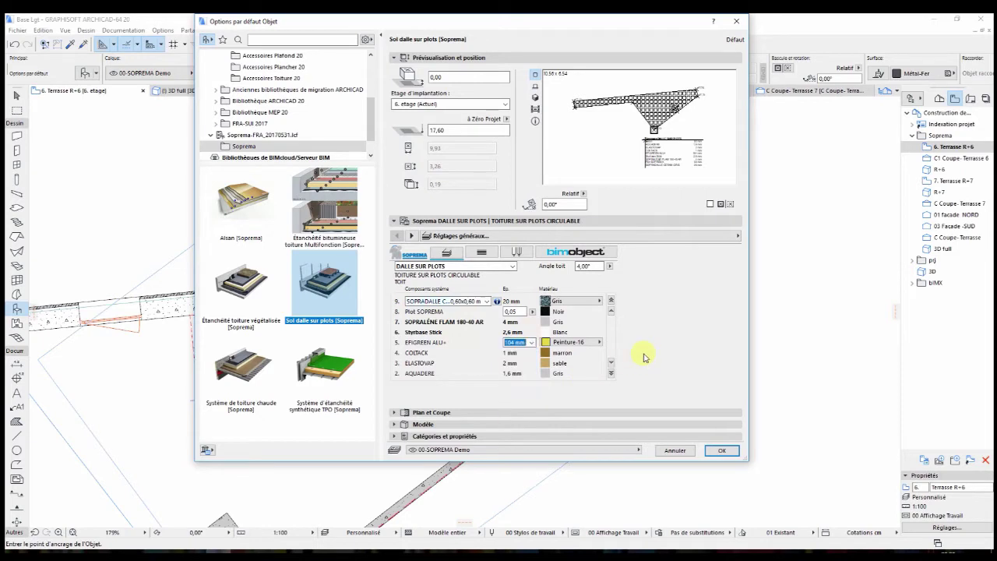
left_click(482, 250)
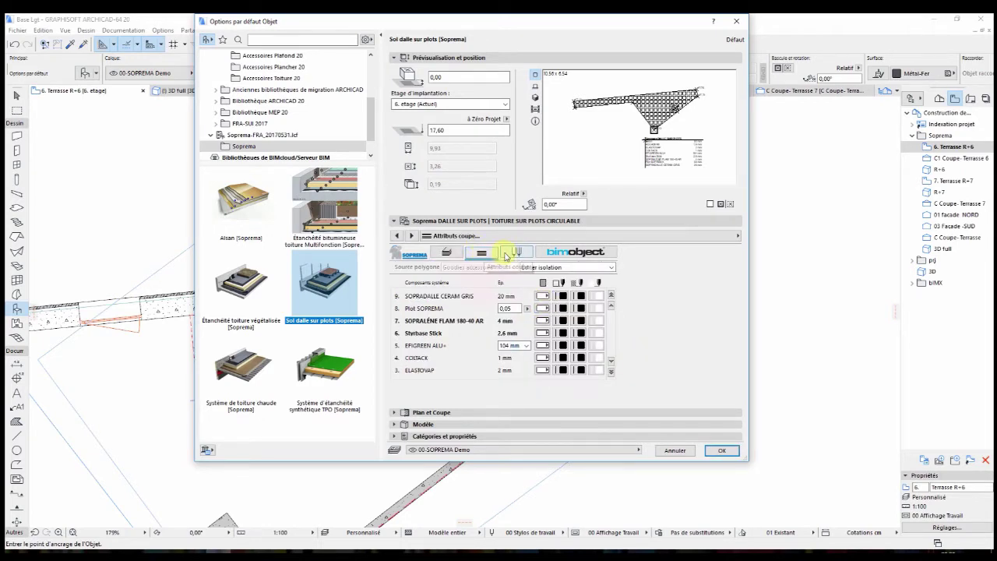
left_click(515, 252)
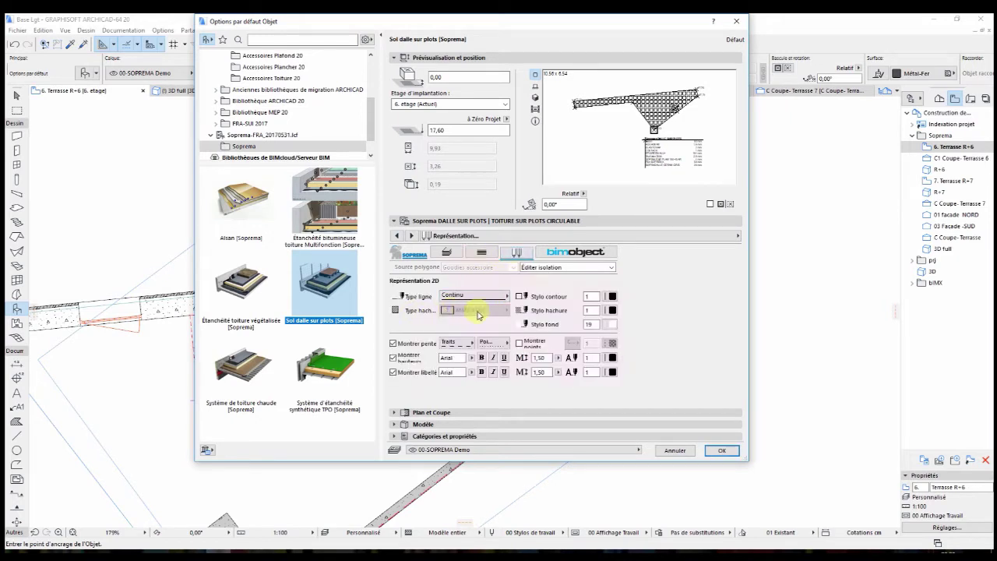
left_click(447, 252)
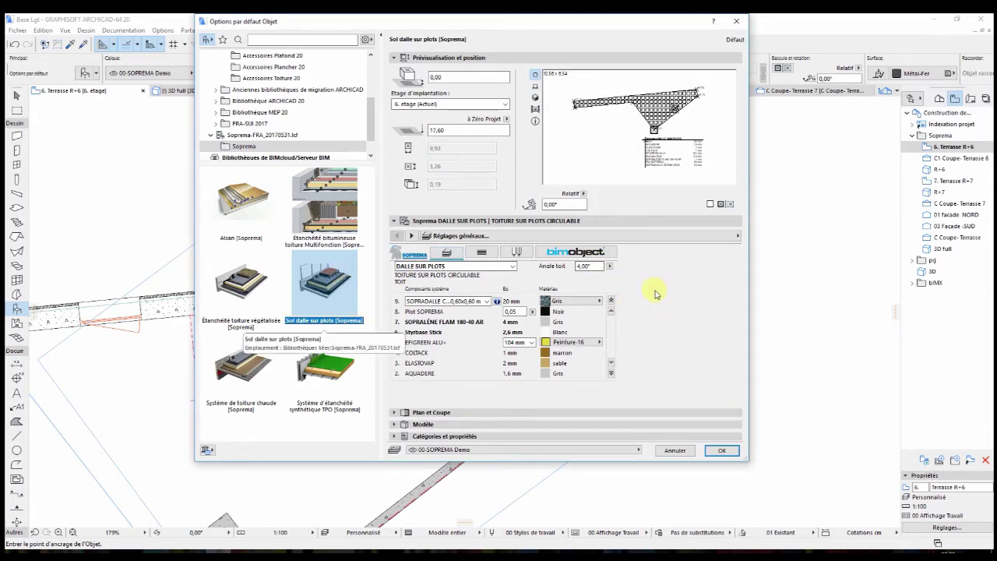
Apply the Dalles Plots Gris favourite to the object defaults and place one slab above the triangular terrace on the plan
left_click(222, 40)
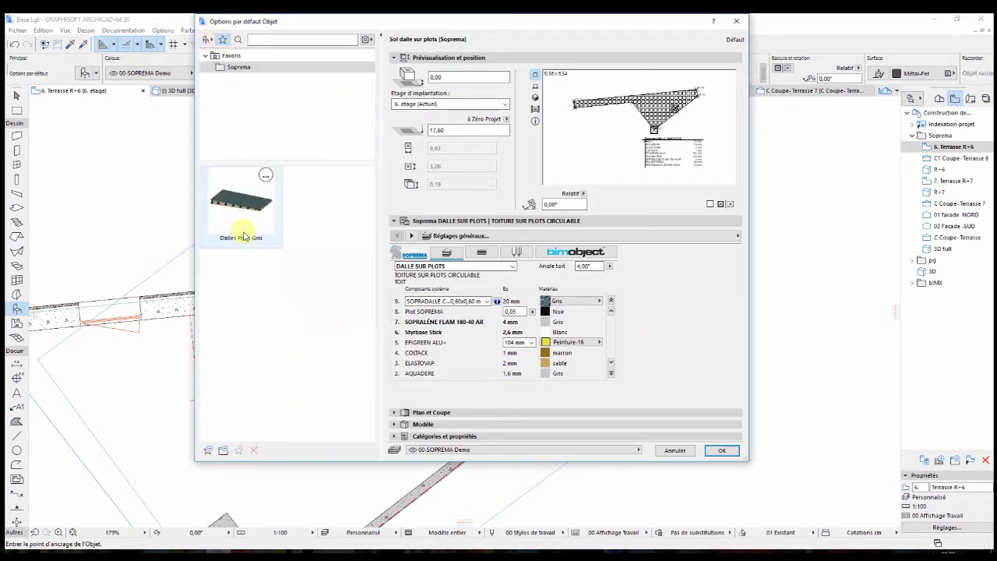
left_click(229, 207)
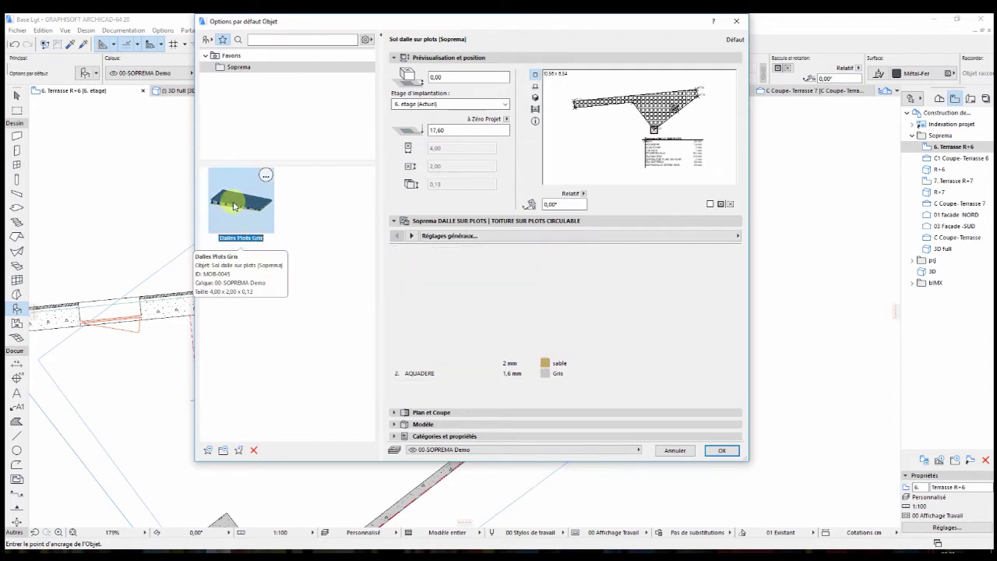
left_click(592, 267)
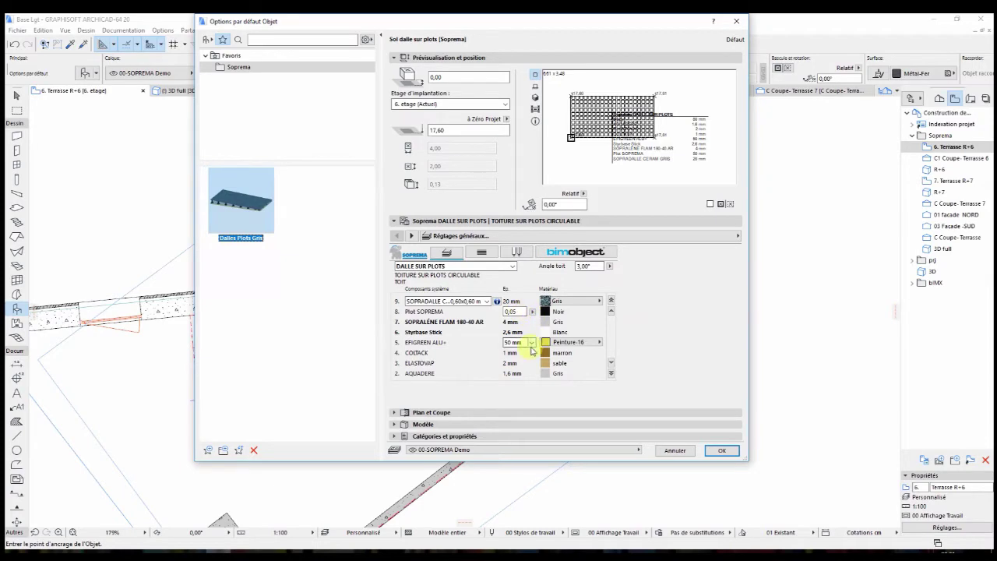
left_click(722, 450)
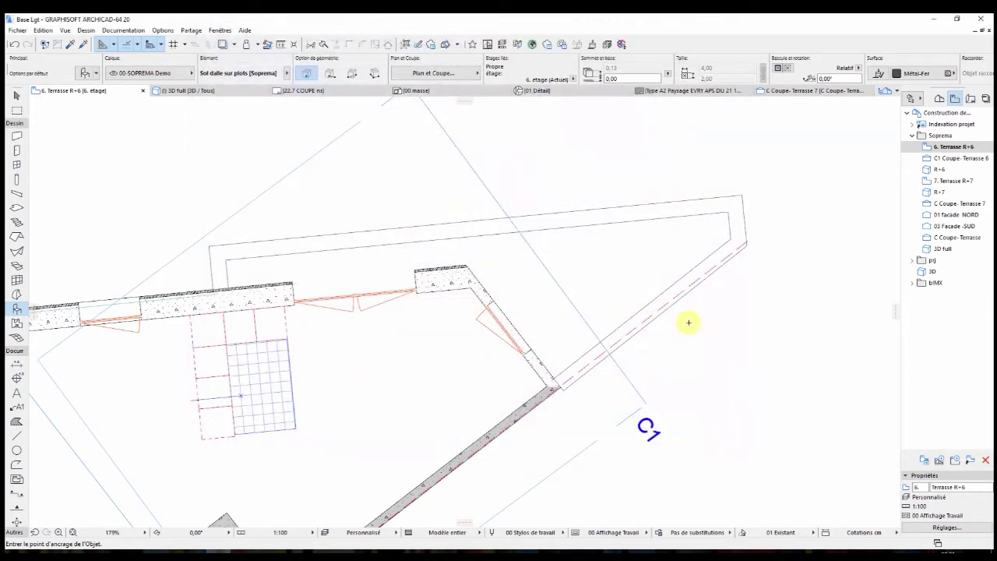
left_click(605, 195)
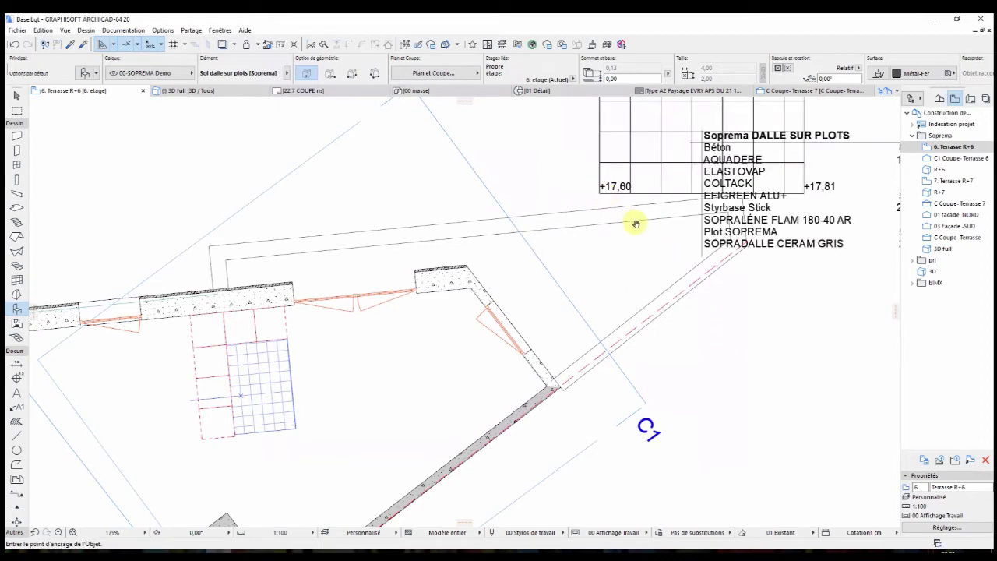
middle_click_drag(572, 223, 590, 286)
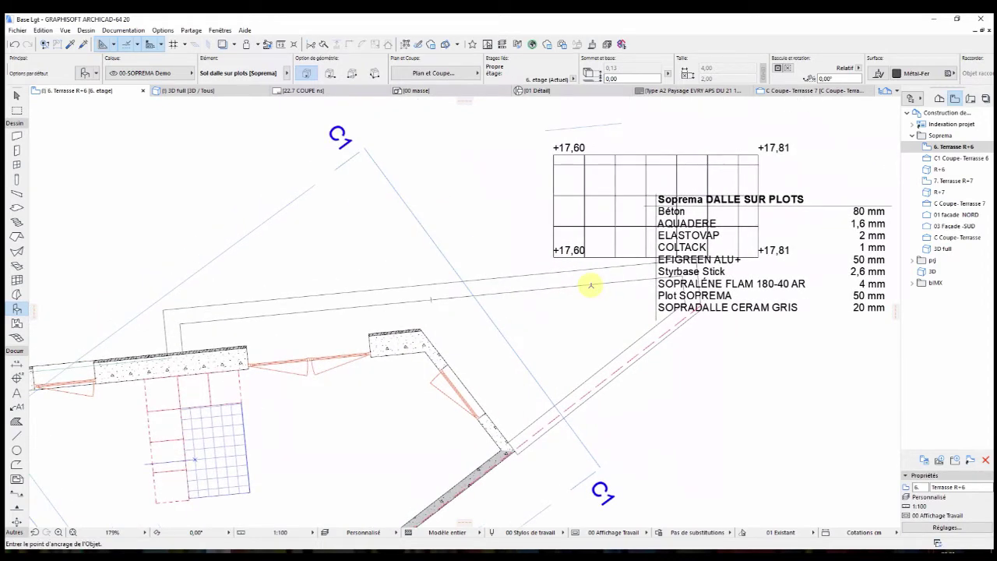
Select the placed slab and move its layer legend away from it, to the blank area southeast of the terrace
left_click(17, 97)
left_click(567, 207)
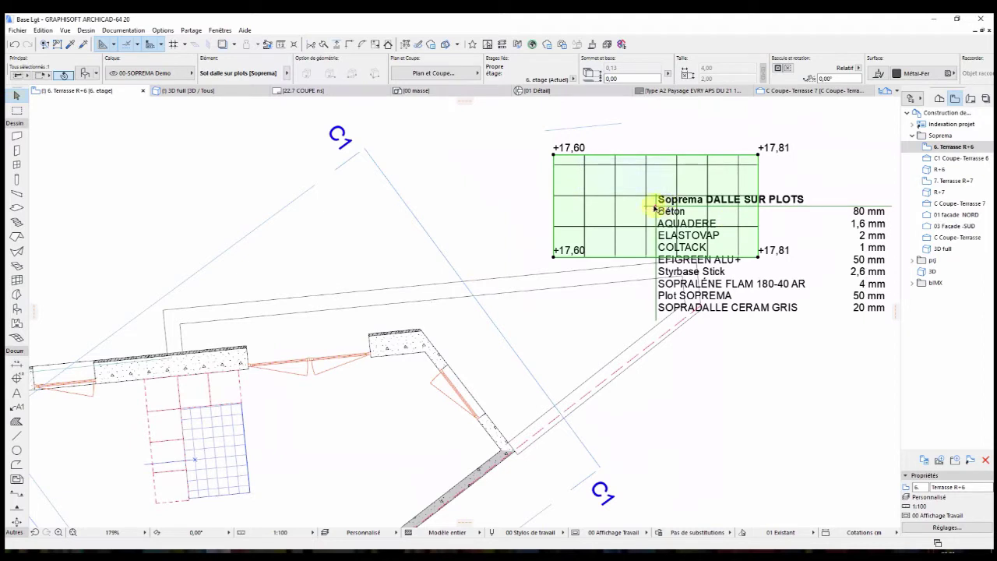
left_click_drag(657, 209, 765, 353)
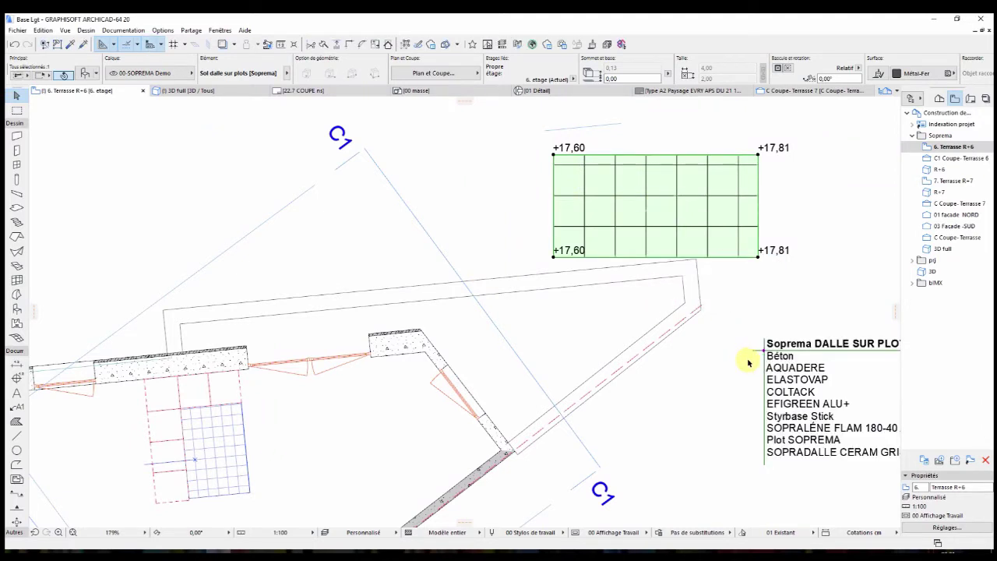
Set the selected slab's roof angle to 1° and switch its editing mode to Éditer polygone
right_click(492, 168)
left_click(508, 173)
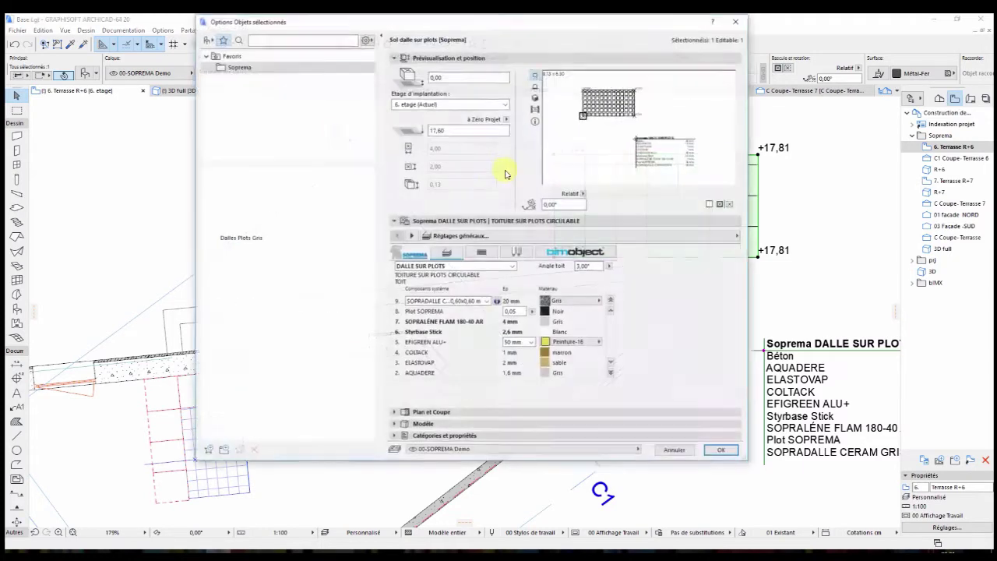
left_click(609, 268)
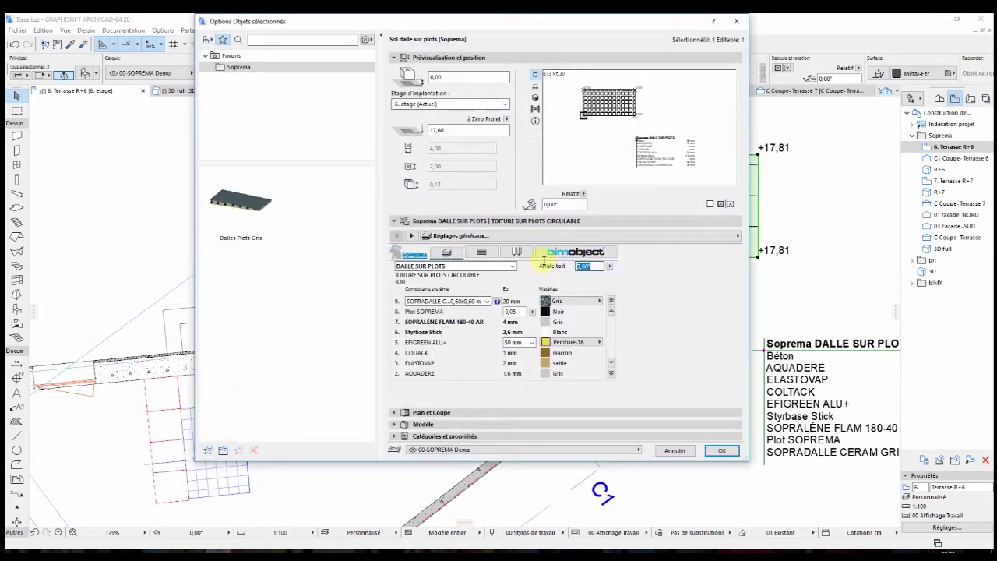
left_click(483, 251)
left_click(545, 268)
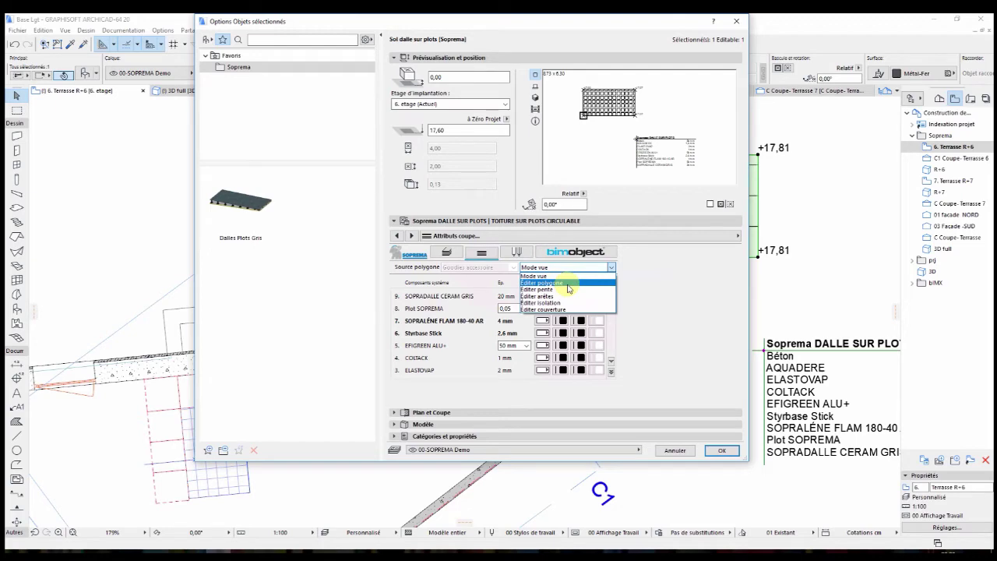
left_click(569, 283)
left_click(724, 450)
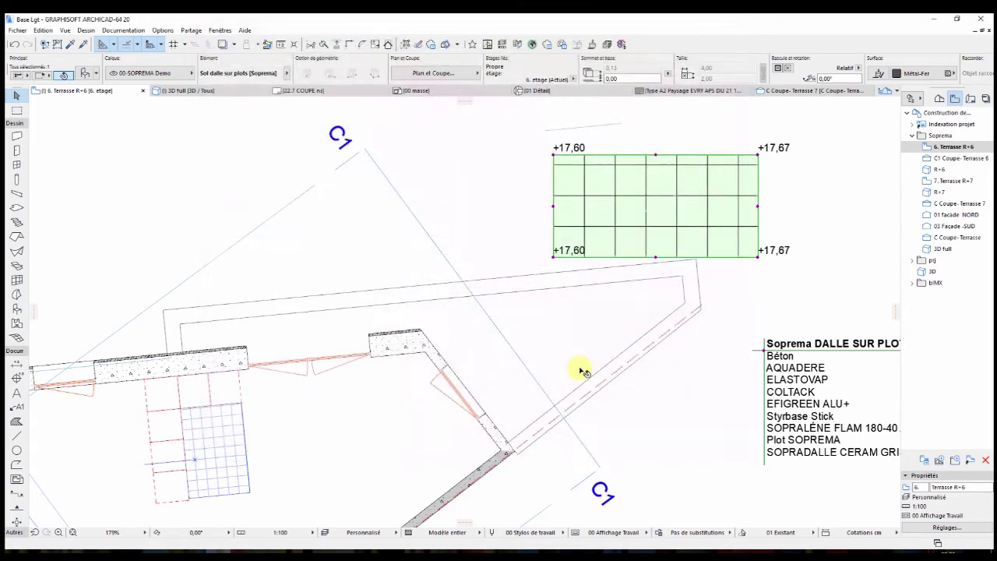
Stretch the slab polygon to the terrace's lower east inner corner, the wall end, the building corner and the facade at the west parapet
left_click(760, 259)
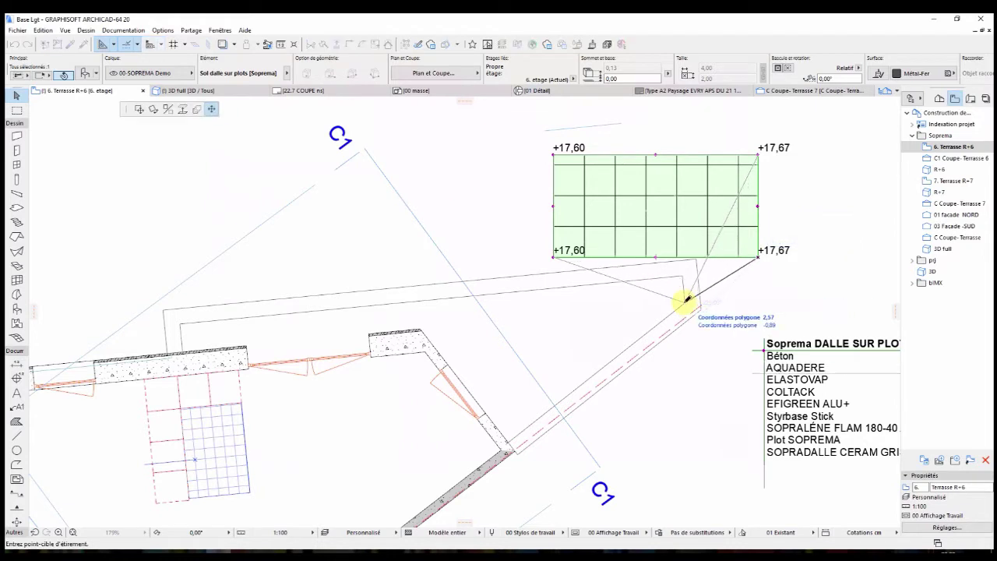
left_click(685, 300)
left_click(555, 257)
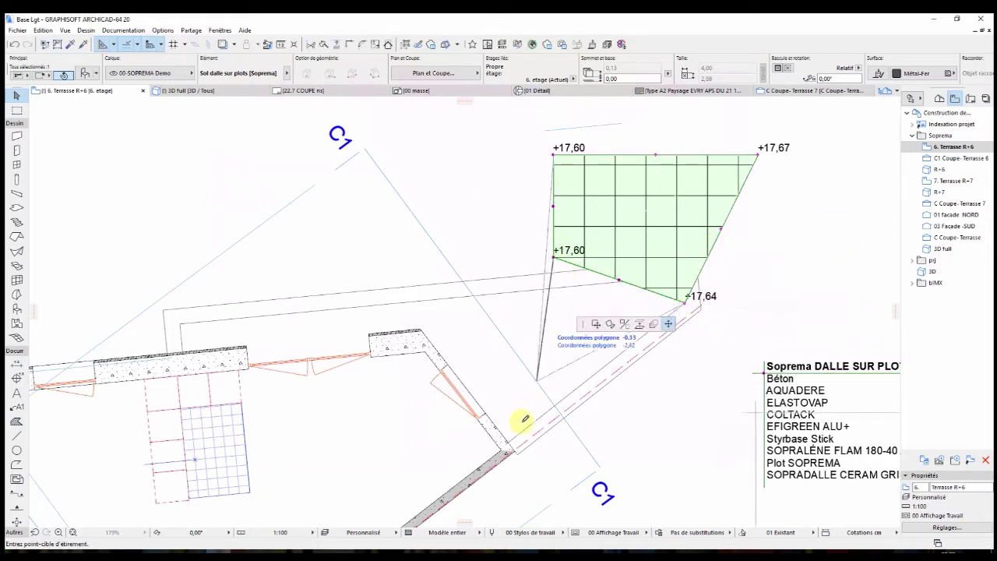
left_click(511, 441)
left_click(532, 302)
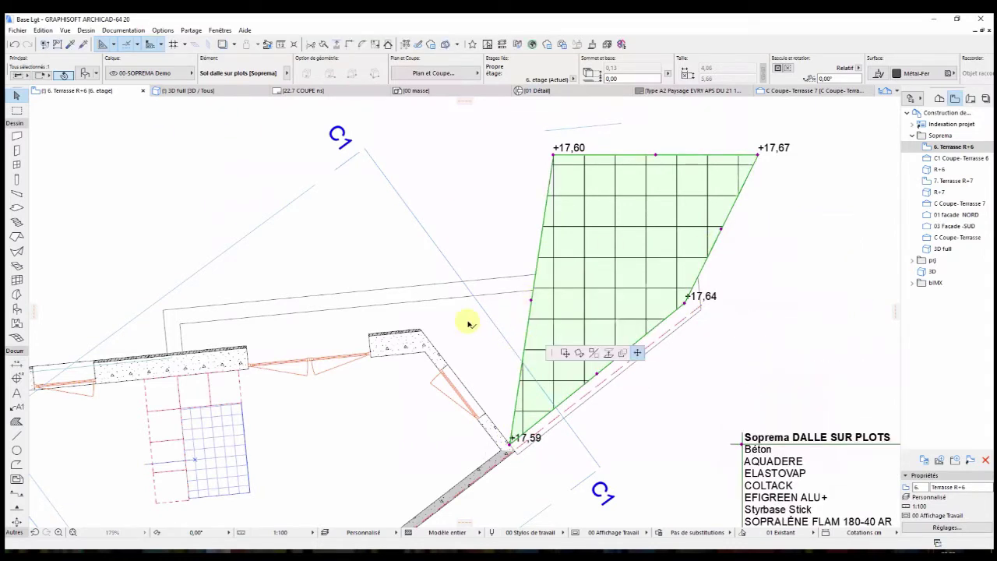
left_click(422, 328)
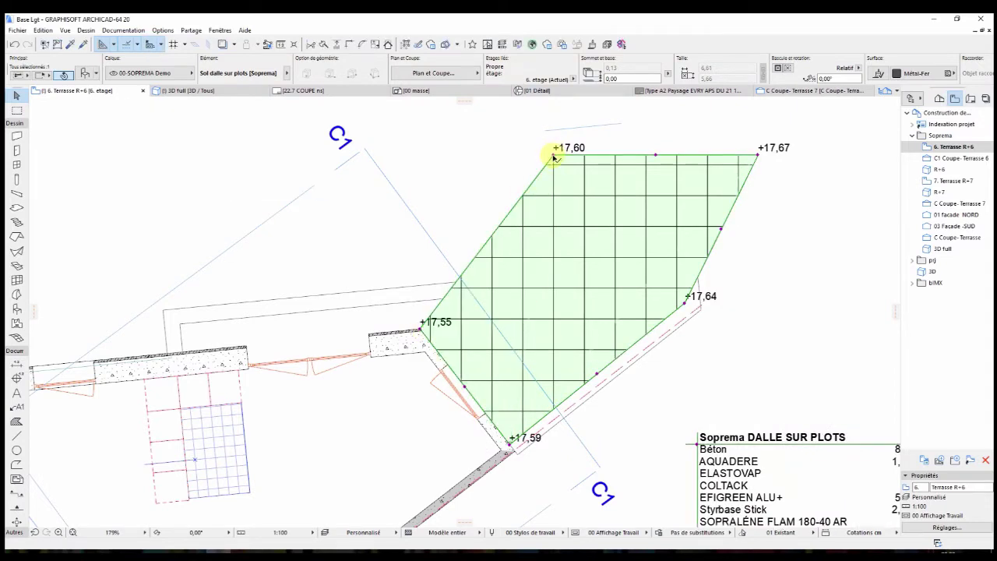
left_click(555, 159)
left_click(182, 347)
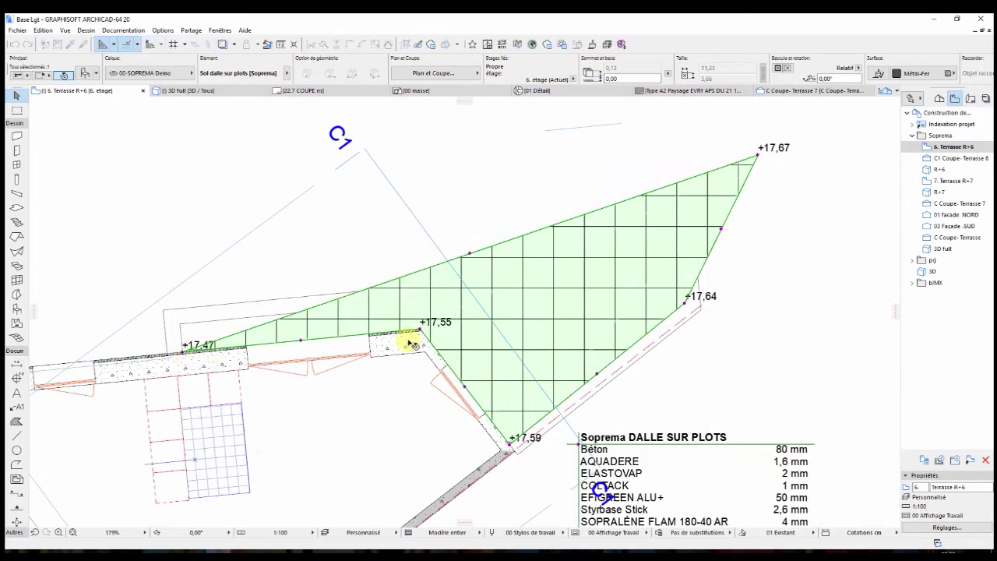
Fit the slab polygon's outer edge to the two inner corners of the long parapet, adding a node at the west corner
left_click(470, 254)
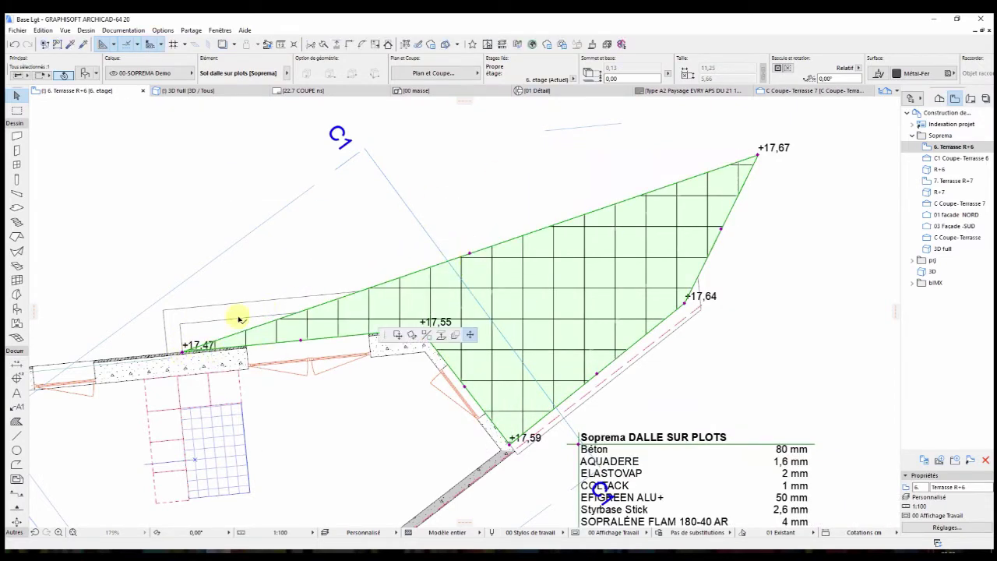
left_click(182, 321)
left_click(760, 157)
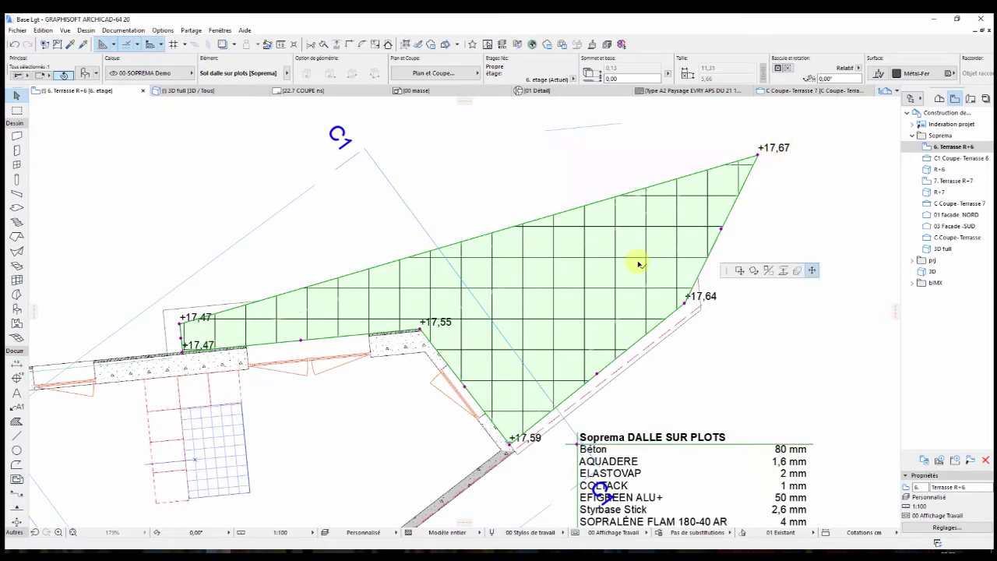
left_click(607, 306)
left_click(607, 307)
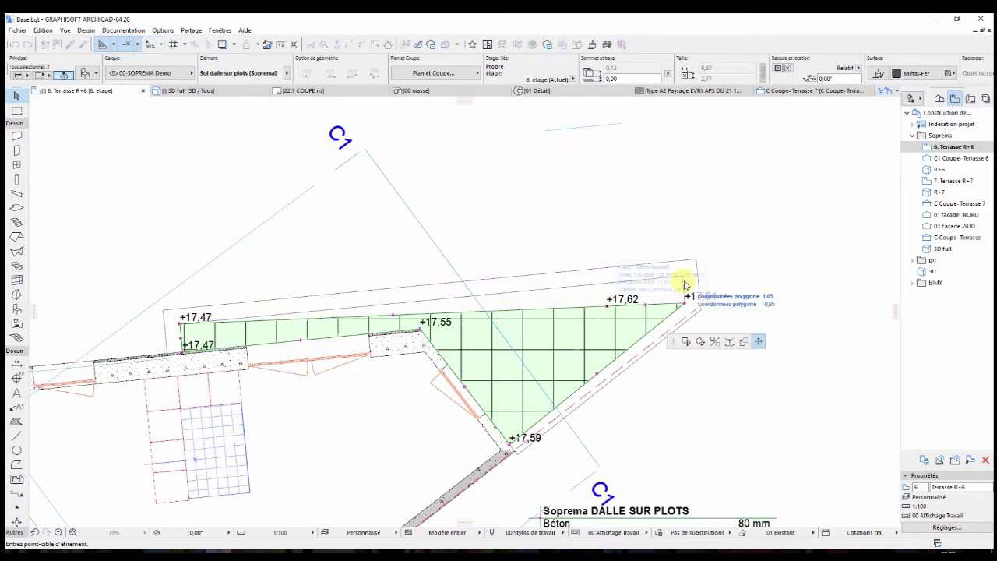
left_click(682, 276)
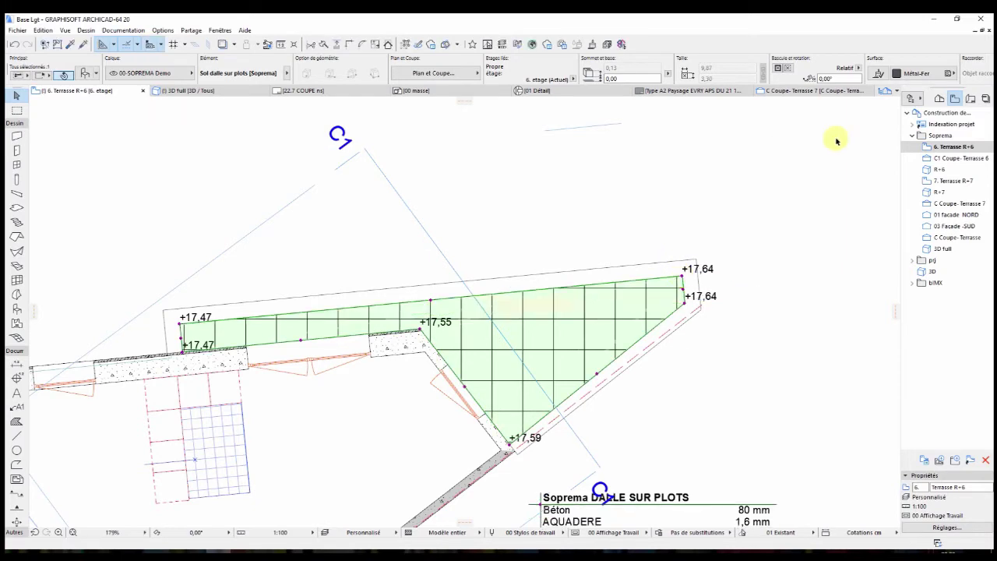
left_click(693, 177)
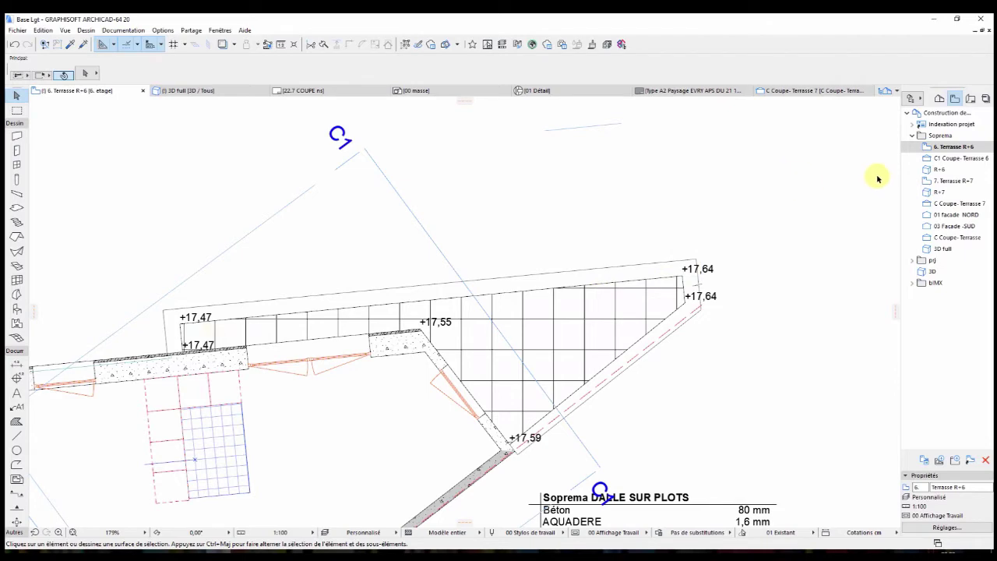
Inspect the slab on the terrace in the R+6 3D view, showing it in wireframe and restoring the shaded display
double_click(934, 170)
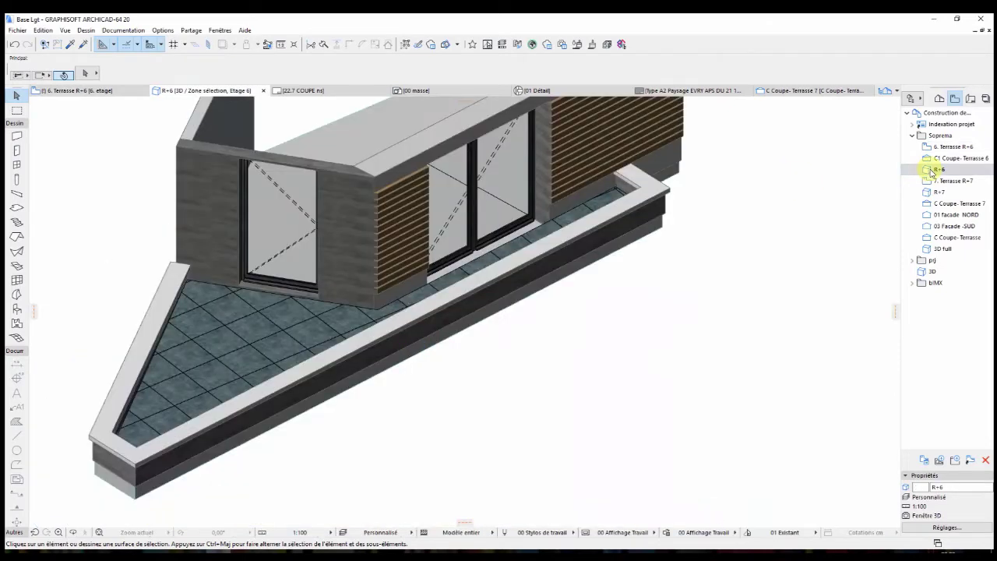
middle_click_drag(338, 325, 486, 327)
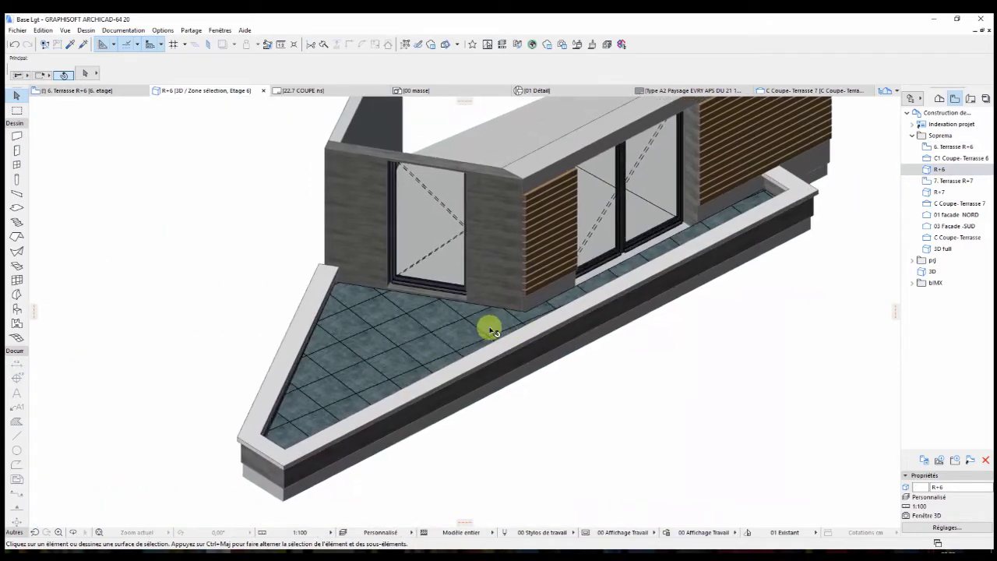
right_click(153, 211)
left_click(171, 216)
middle_click_drag(340, 434, 285, 356, "shift")
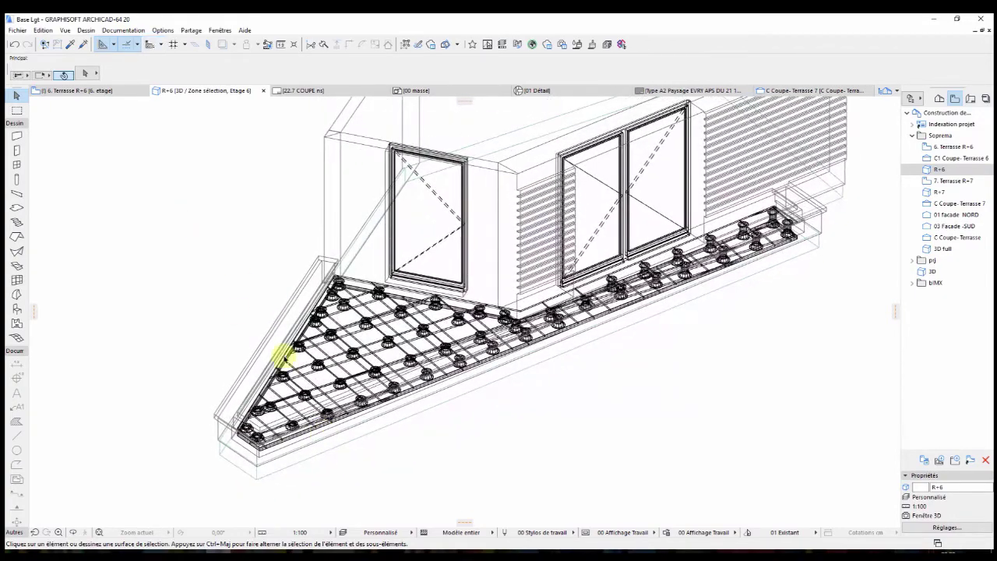
right_click(153, 170)
left_click(173, 191)
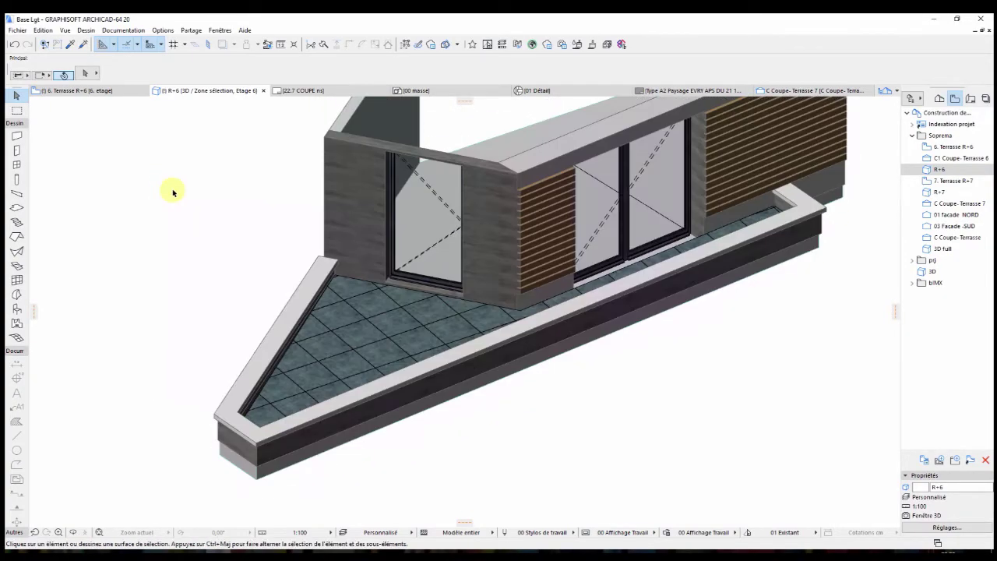
Select the terrace slab and switch its editing mode to Éditer pente from the Terrasse R+6 plan
left_click(371, 319)
key("F2")
right_click(550, 165)
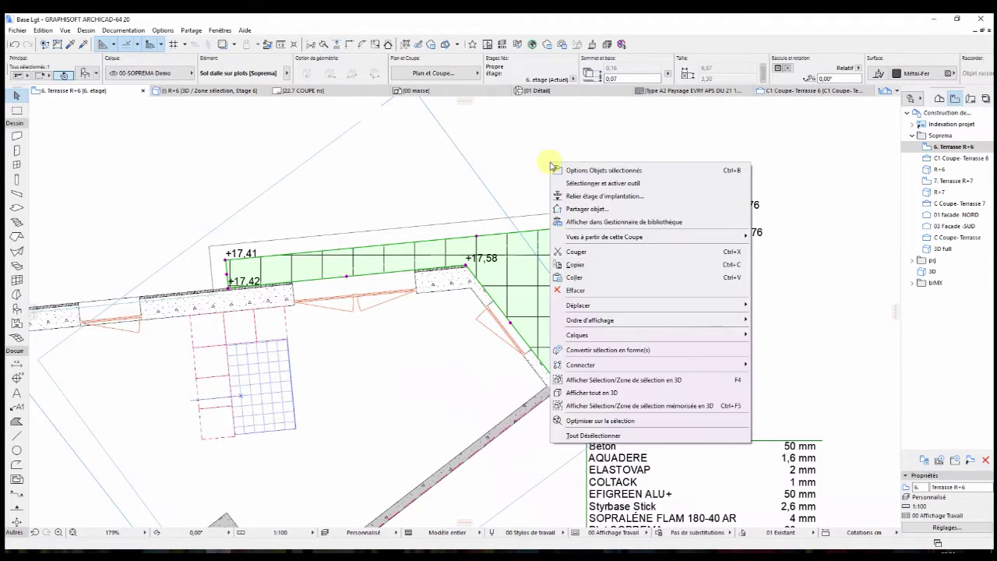
left_click(570, 170)
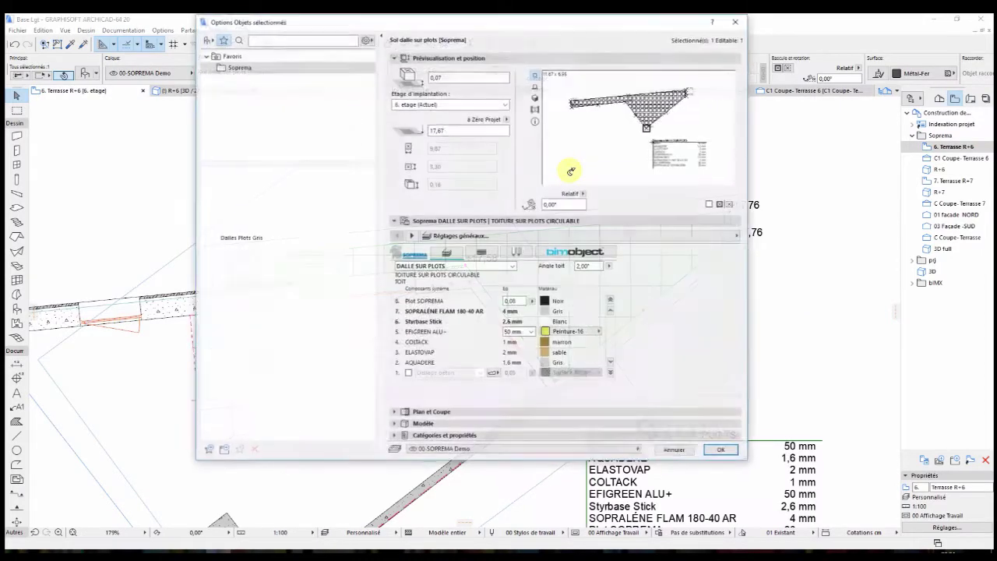
left_click(483, 253)
left_click(537, 268)
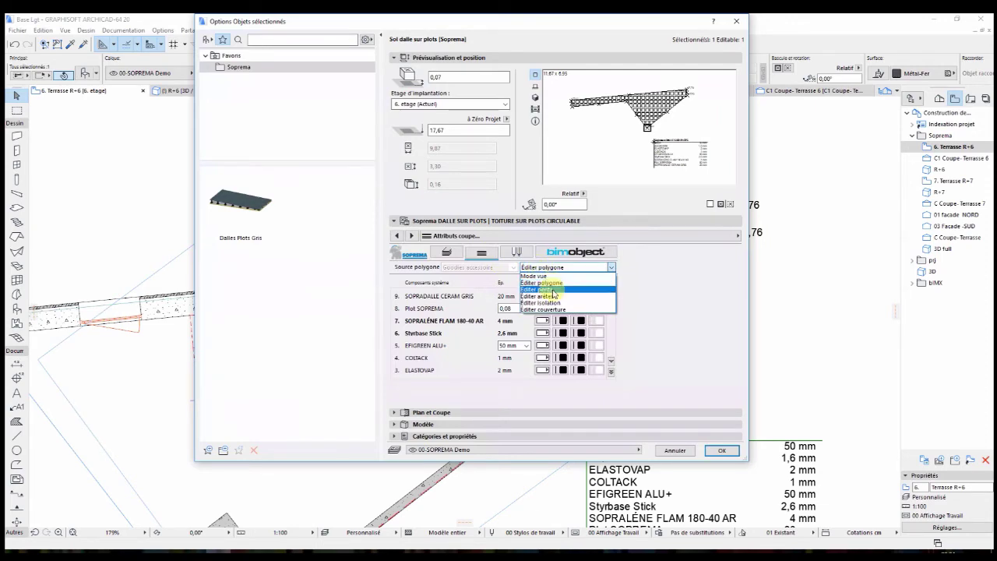
left_click(555, 289)
left_click(723, 450)
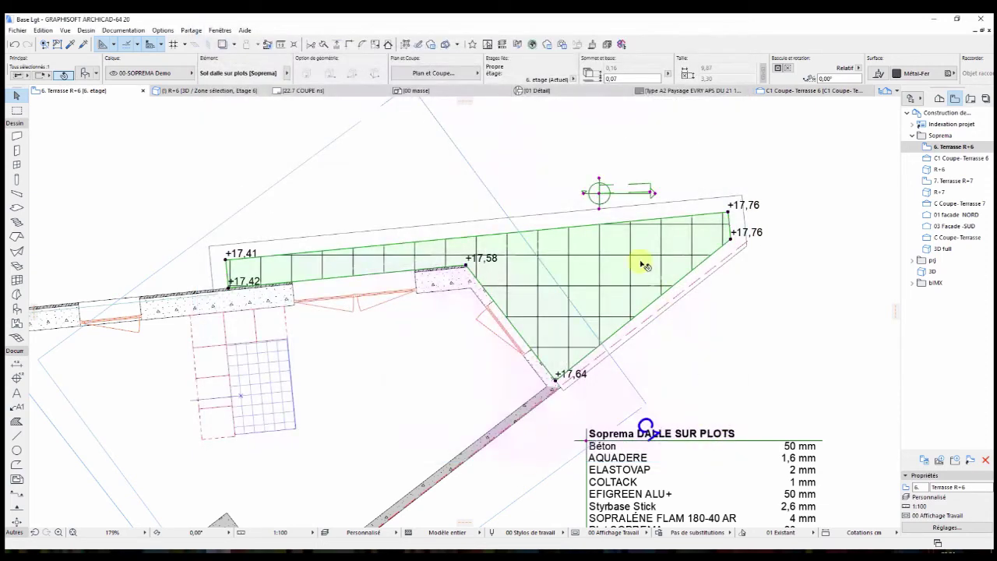
Move the slope symbol's origin onto the angled facade near the slab's lower corner and orient its arrow roughly parallel to the sloping parapet
left_click(599, 194)
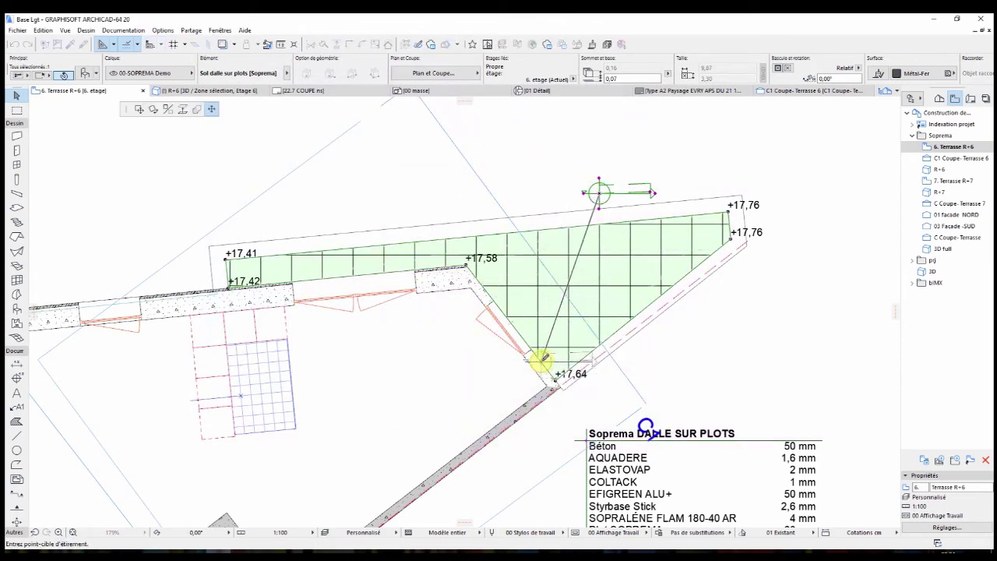
left_click(546, 358)
scroll(597, 361, "up", 5)
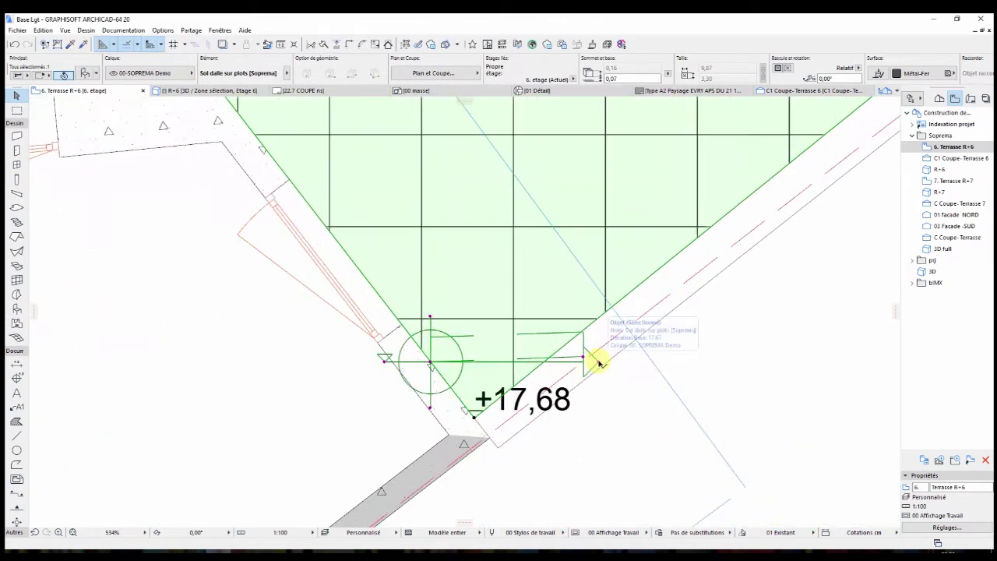
left_click(596, 359)
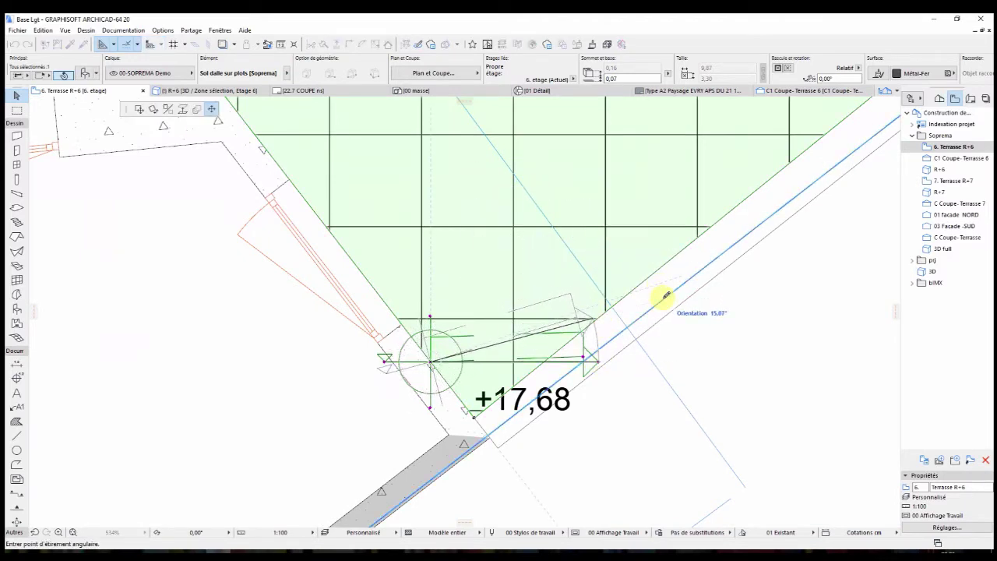
left_click(609, 223)
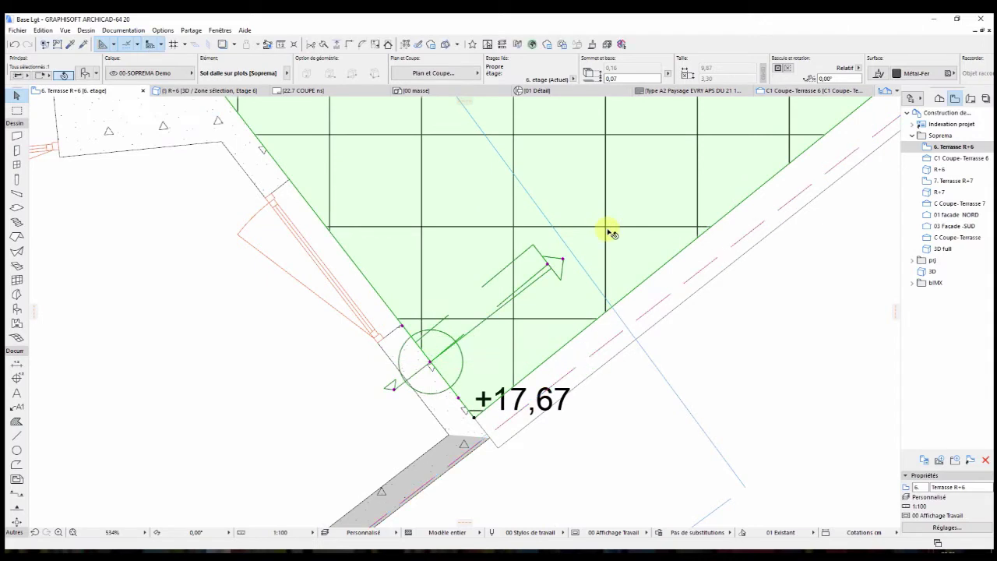
Adjust the slab's roof angle graphically with the slope arrow to about 2,93°, then deselect the slab
left_click(550, 267)
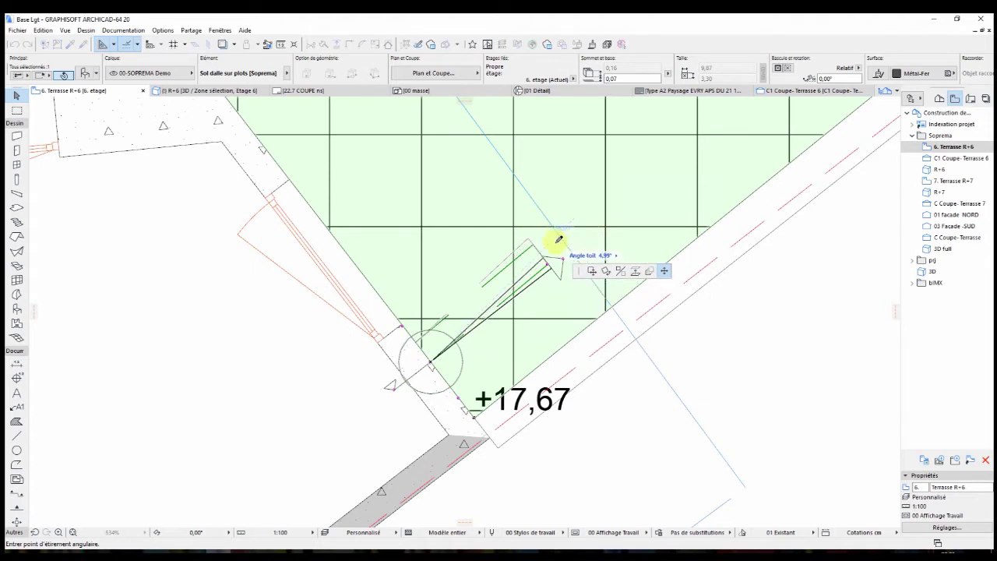
left_click(562, 258)
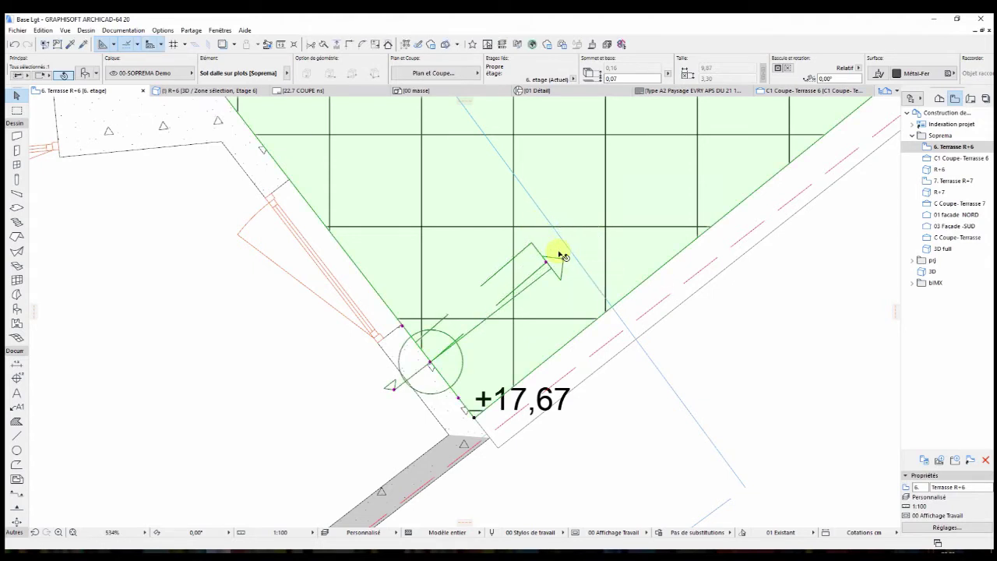
left_click(789, 289)
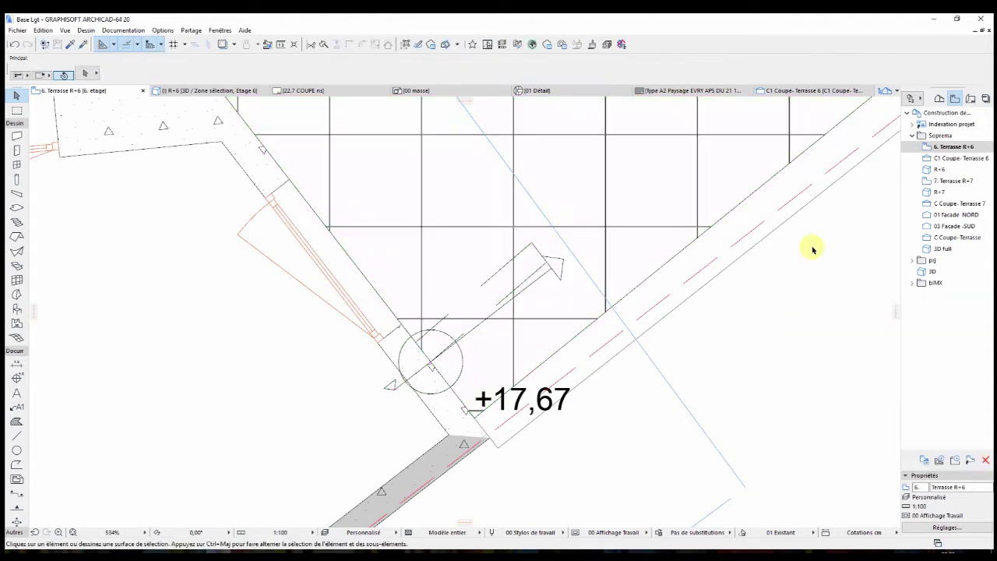
Set the slab's Plot SOPREMA thickness to 0,04 from the R+6 3D view and inspect the terrace around it
double_click(928, 170)
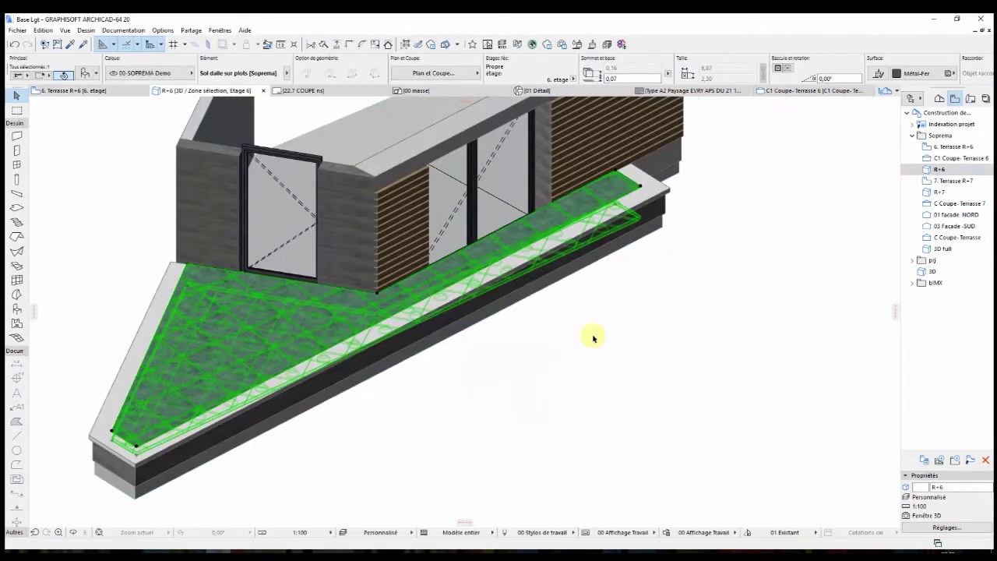
middle_click_drag(519, 391, 470, 280, "shift")
scroll(499, 324, "up", 4)
left_click(437, 304)
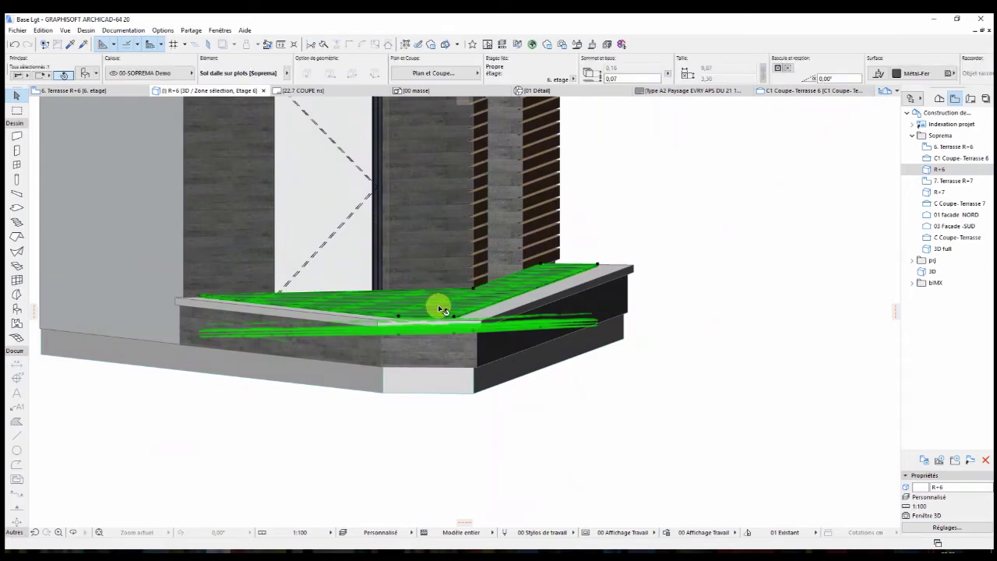
double_click(438, 305)
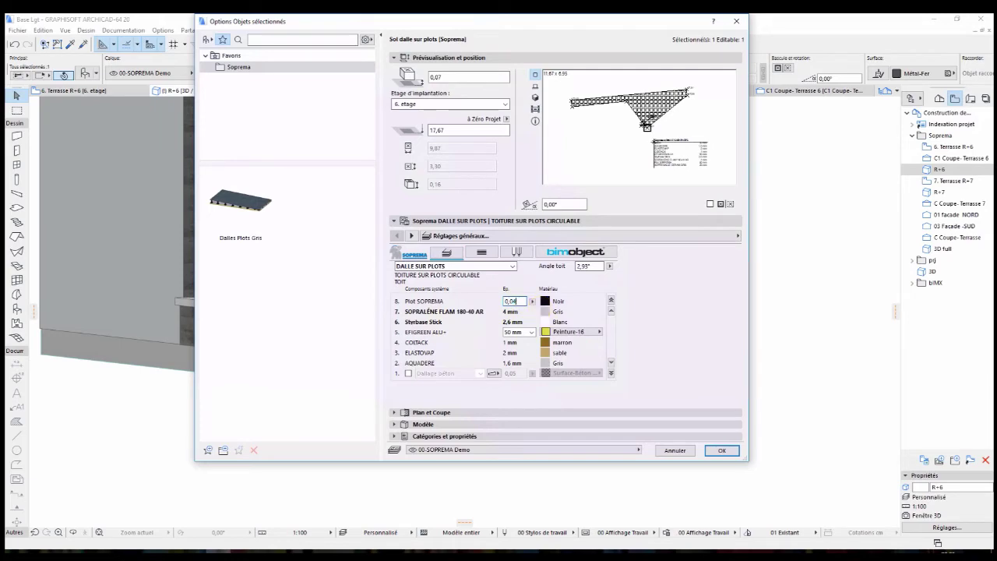
left_click(723, 451)
left_click(675, 289)
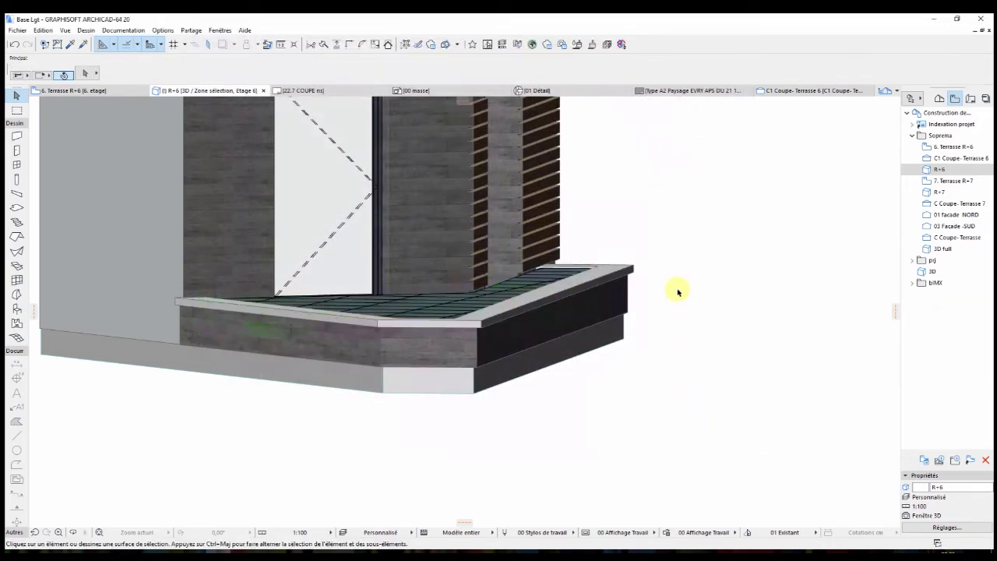
middle_click_drag(674, 289, 606, 323, "shift")
scroll(419, 313, "up", 4)
scroll(418, 313, "down", 6)
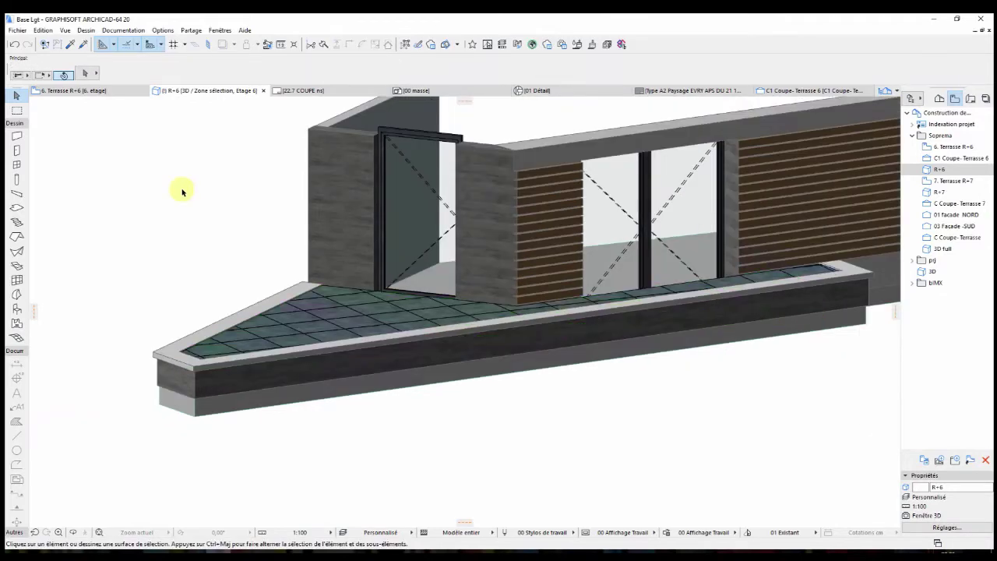
Select the slab in the 6. Terrasse R+6 plan and switch its editing mode to Éditer couverture
double_click(952, 147)
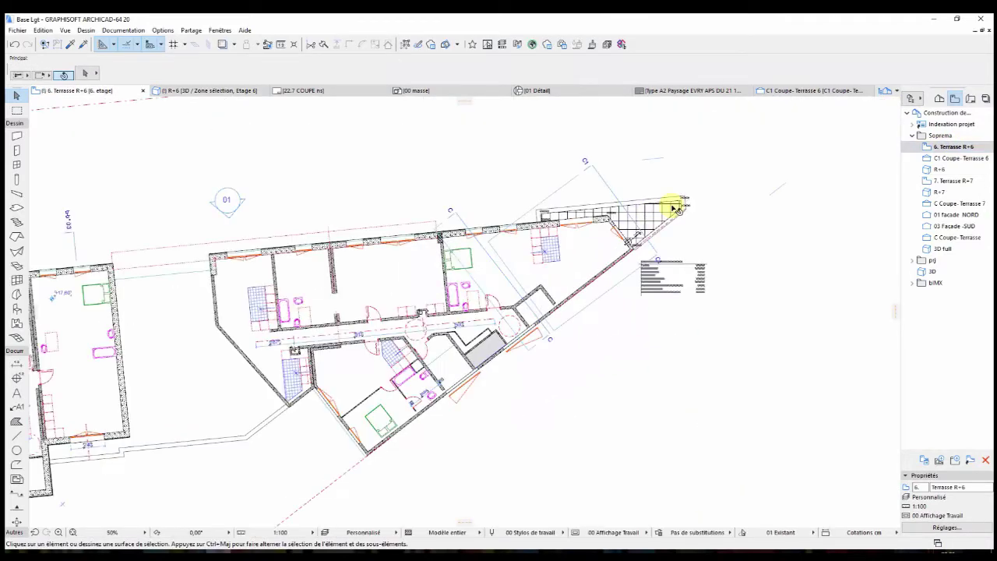
scroll(597, 229, "up", 5)
left_click(530, 290)
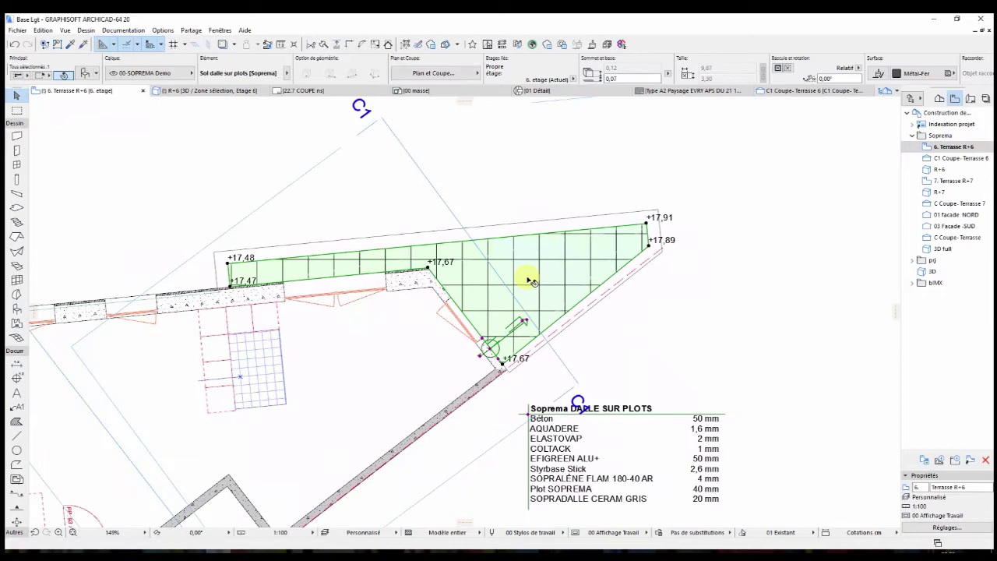
right_click(487, 200)
left_click(516, 205)
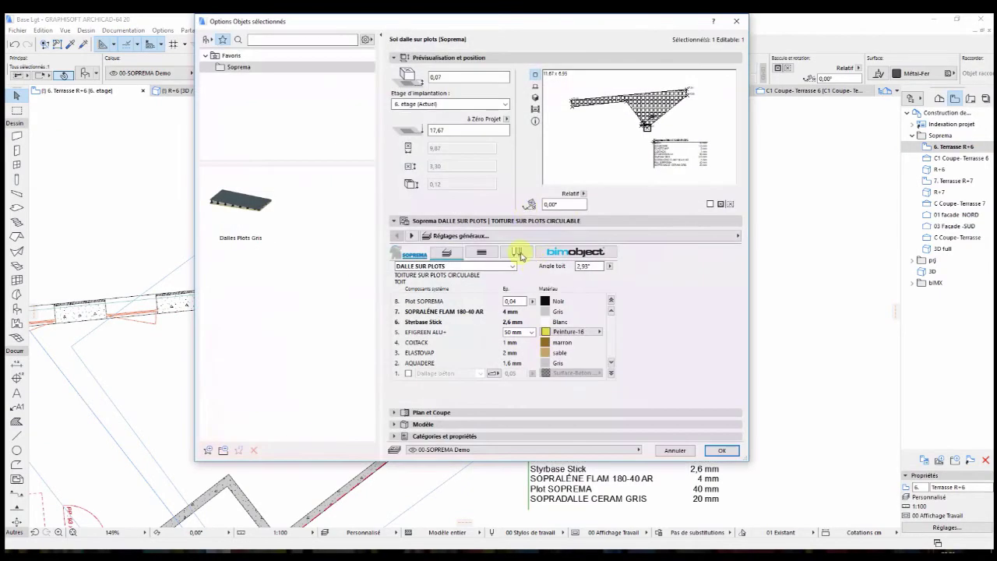
left_click(481, 254)
left_click(566, 267)
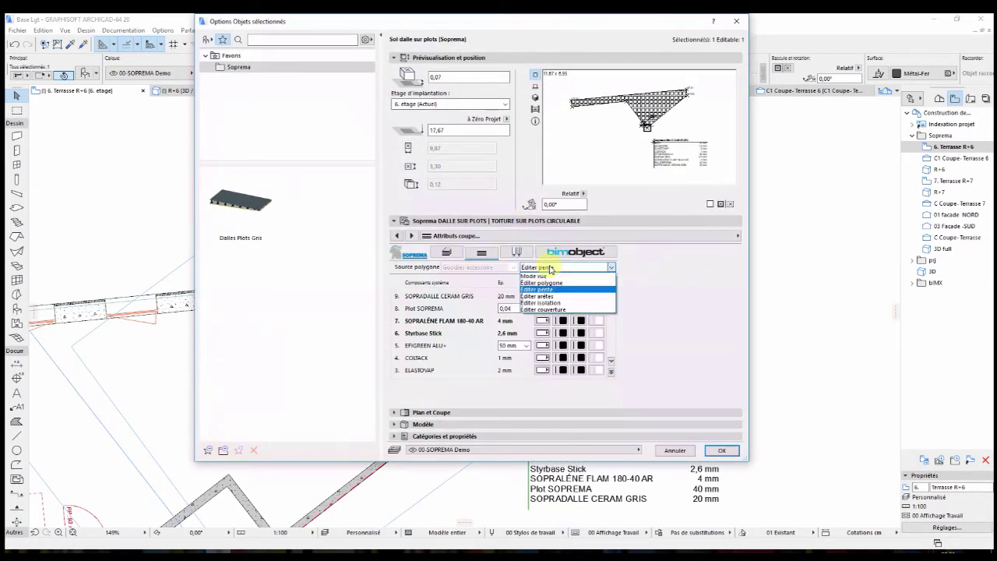
left_click(569, 309)
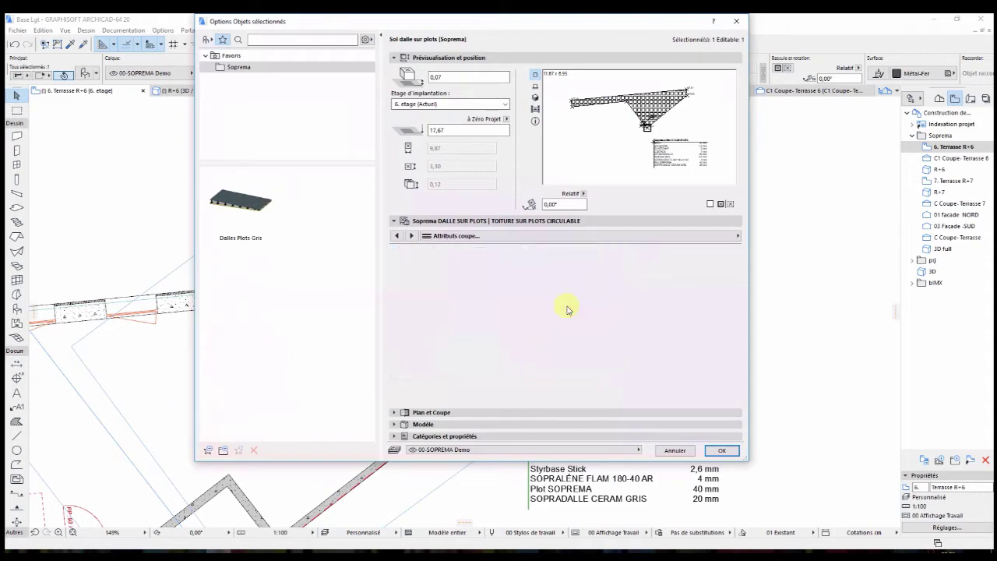
left_click(721, 451)
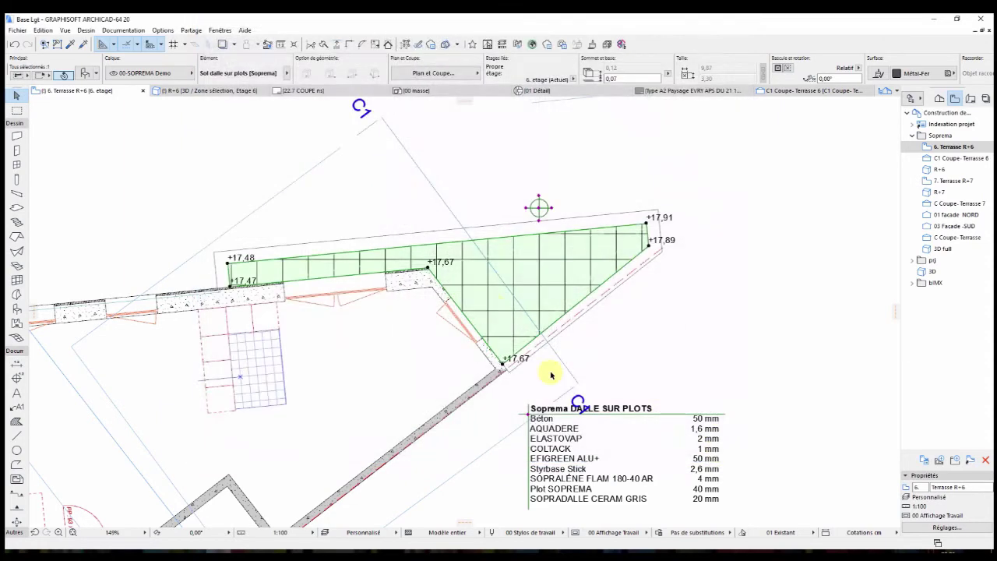
Move the covering's origin to the slab's lower corner and rotate the tile pattern to align with the angled facade
left_click(539, 208)
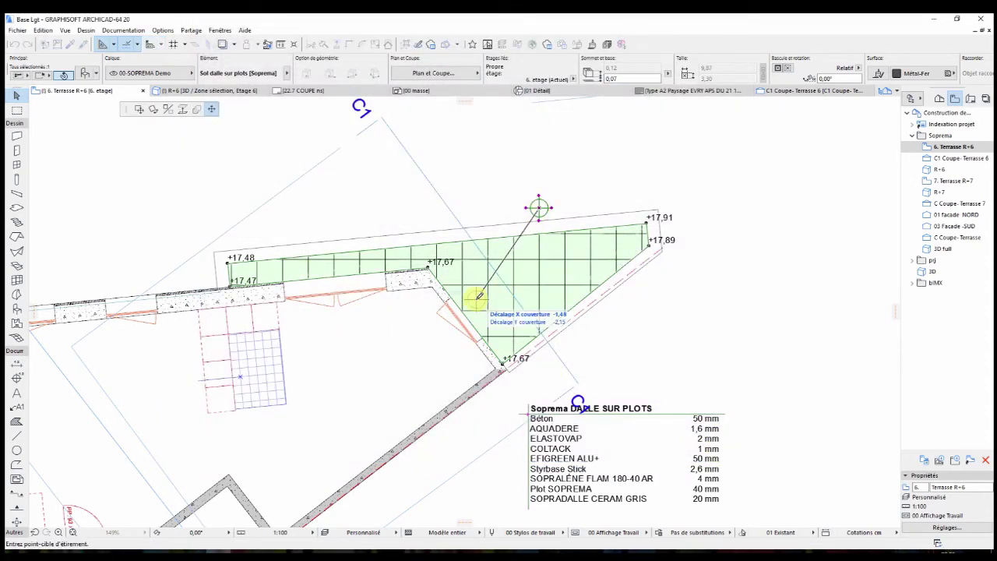
scroll(505, 355, "up", 5)
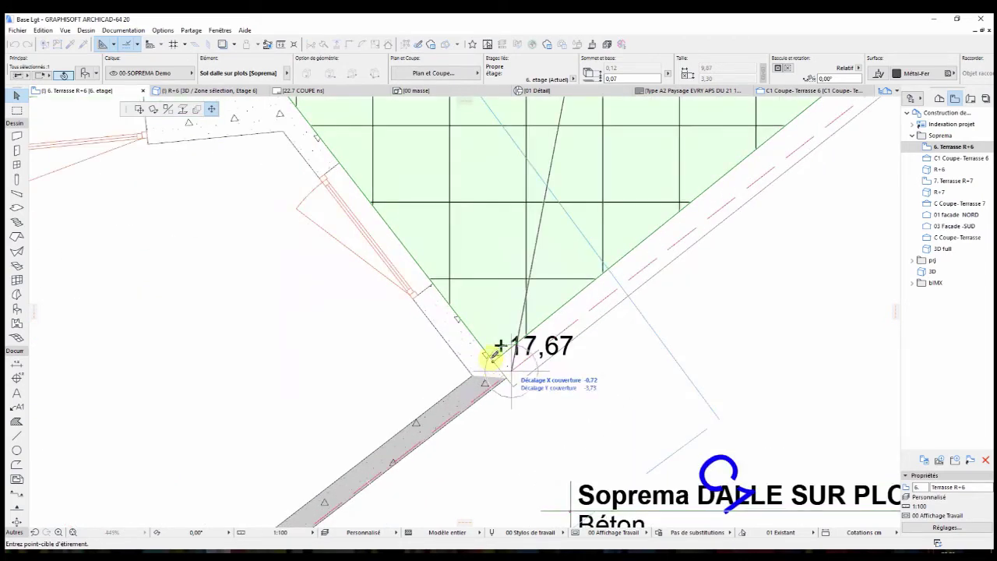
left_click(494, 359)
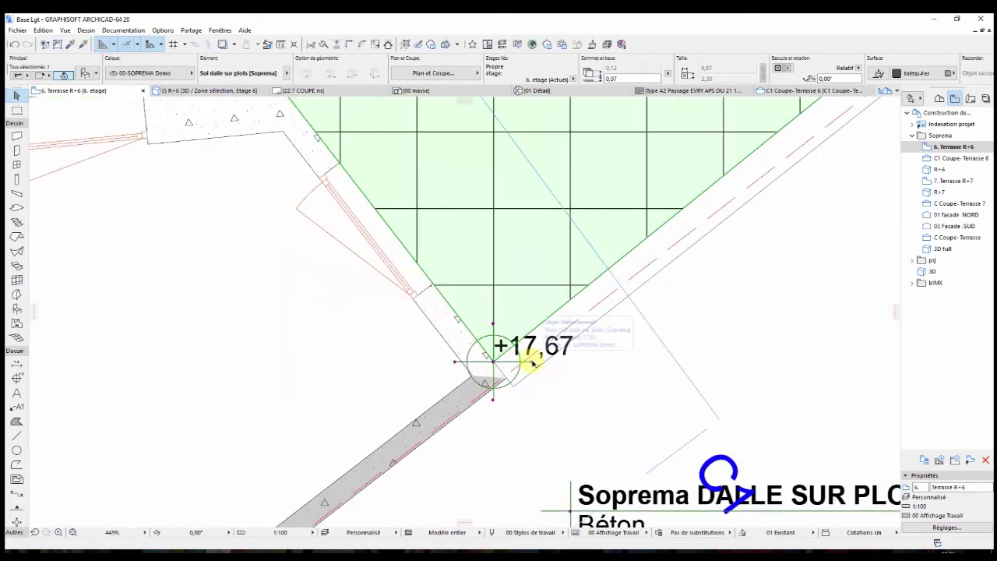
left_click(532, 362)
left_click(487, 357)
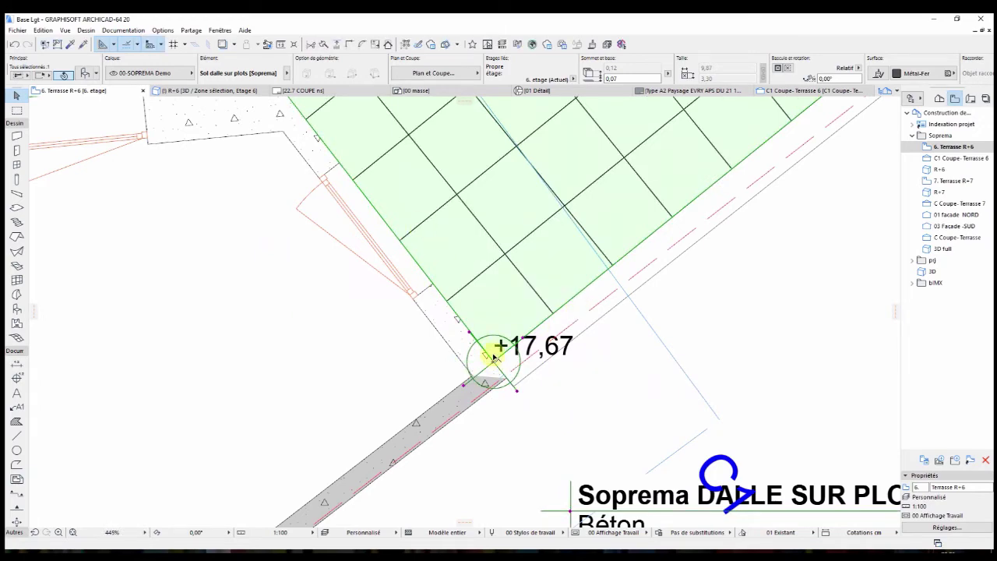
scroll(586, 389, "down", 5)
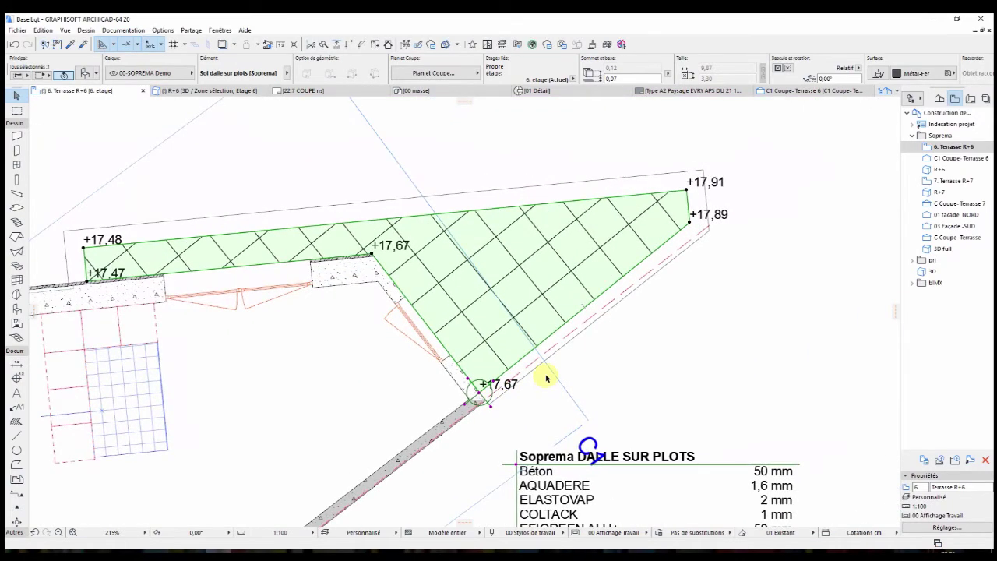
left_click(548, 135)
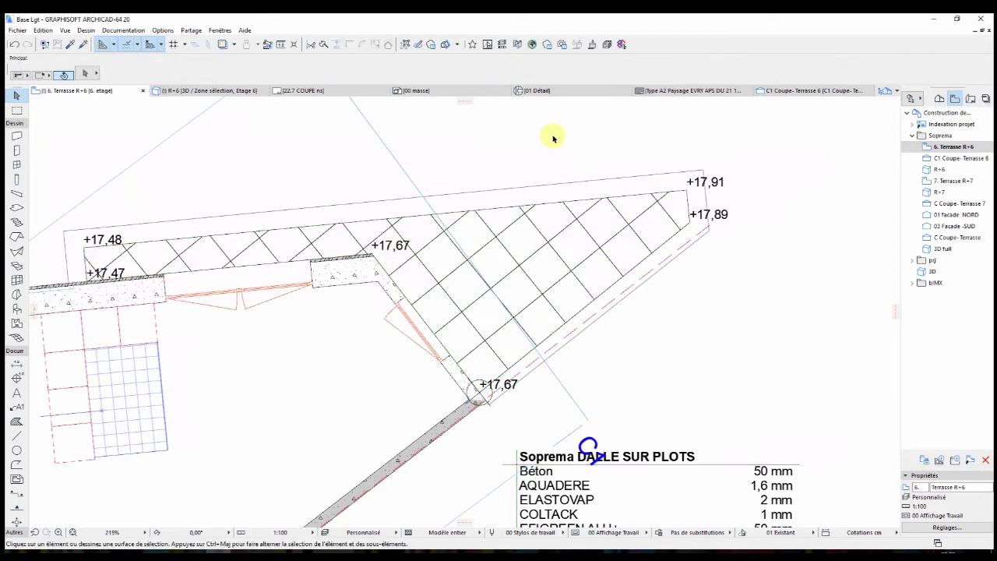
Reselect the slab and switch its editing mode to Éditer arêtes
left_click(527, 260)
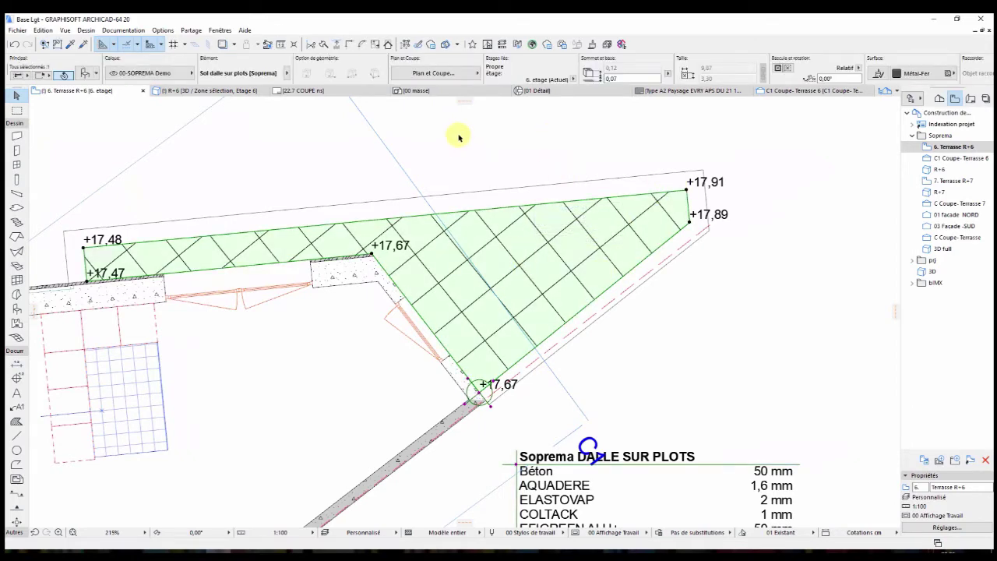
right_click(460, 143)
left_click(499, 148)
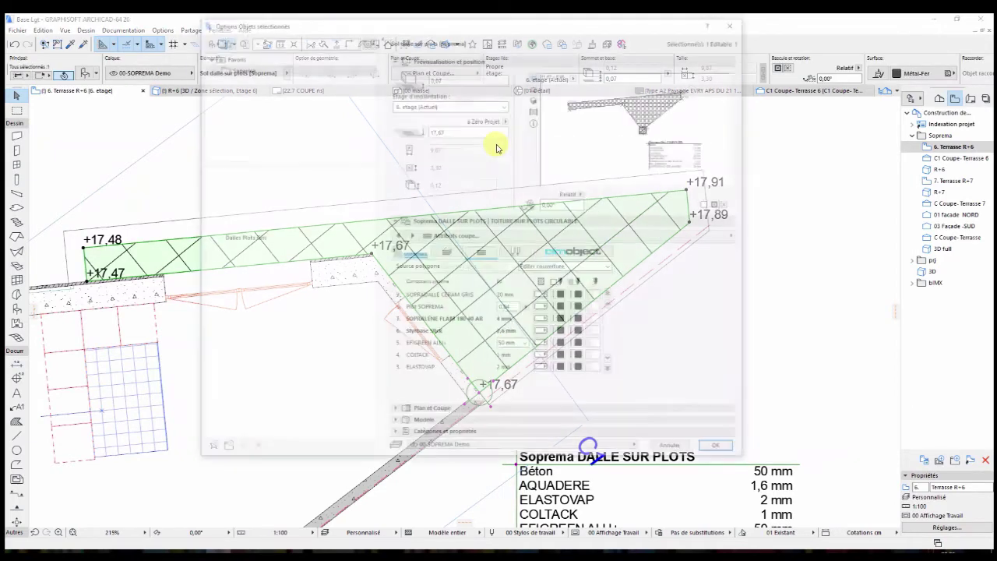
left_click(585, 267)
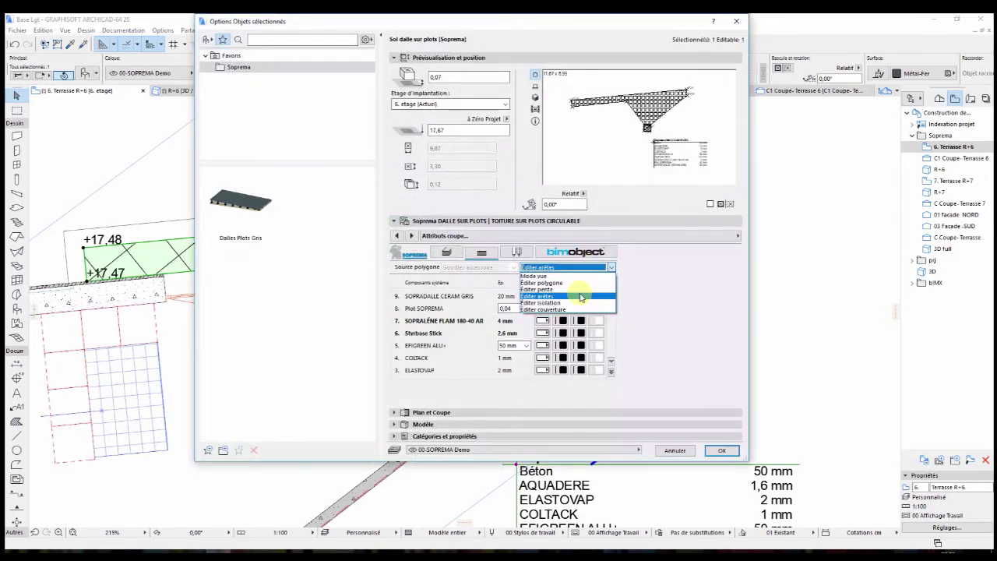
left_click(577, 293)
left_click(723, 452)
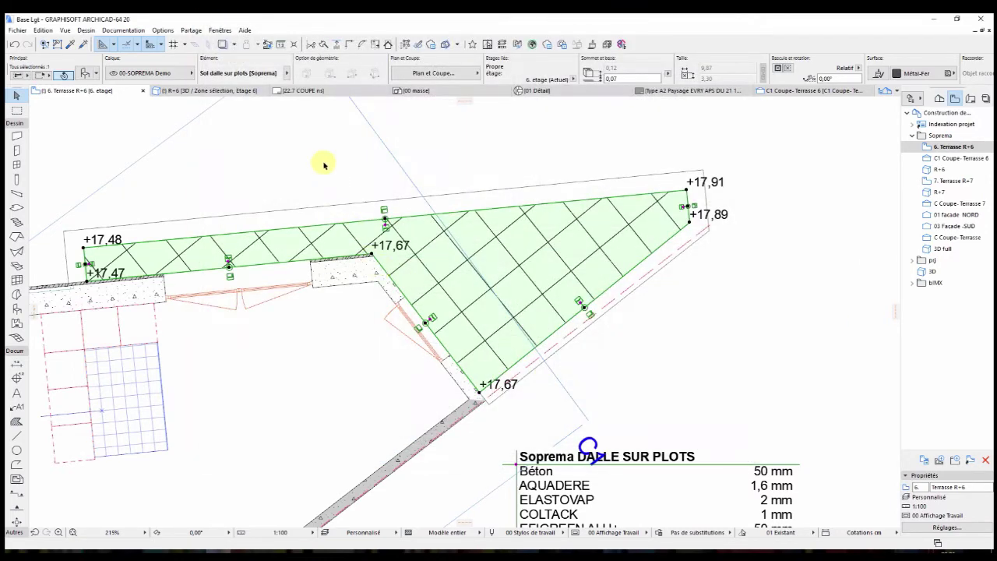
Examine the selected slab on its own in 3D, then return to its edge symbols in the 6. Terrasse R+6 plan
right_click(321, 159)
left_click(379, 375)
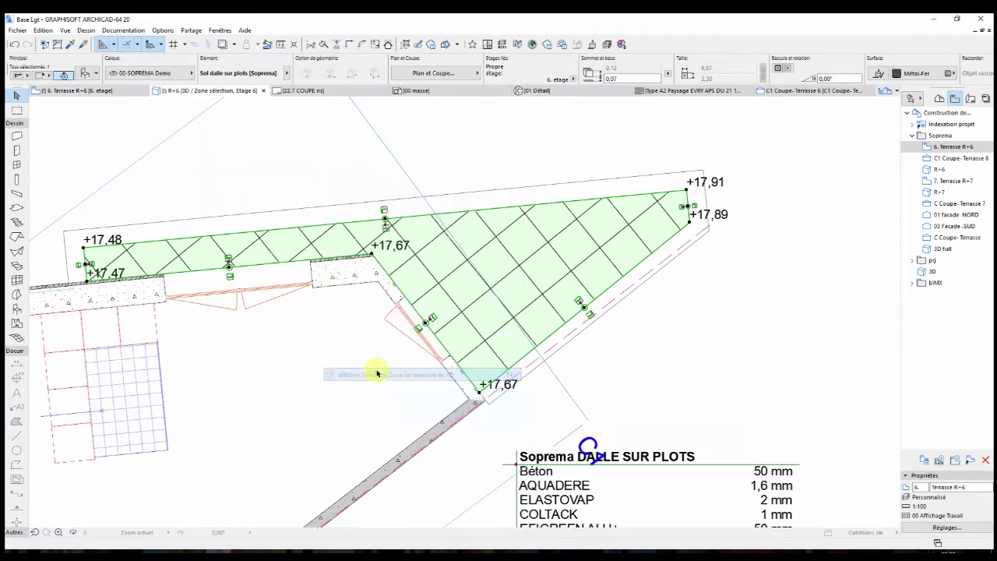
middle_click_drag(410, 364, 559, 392, "shift")
double_click(943, 147)
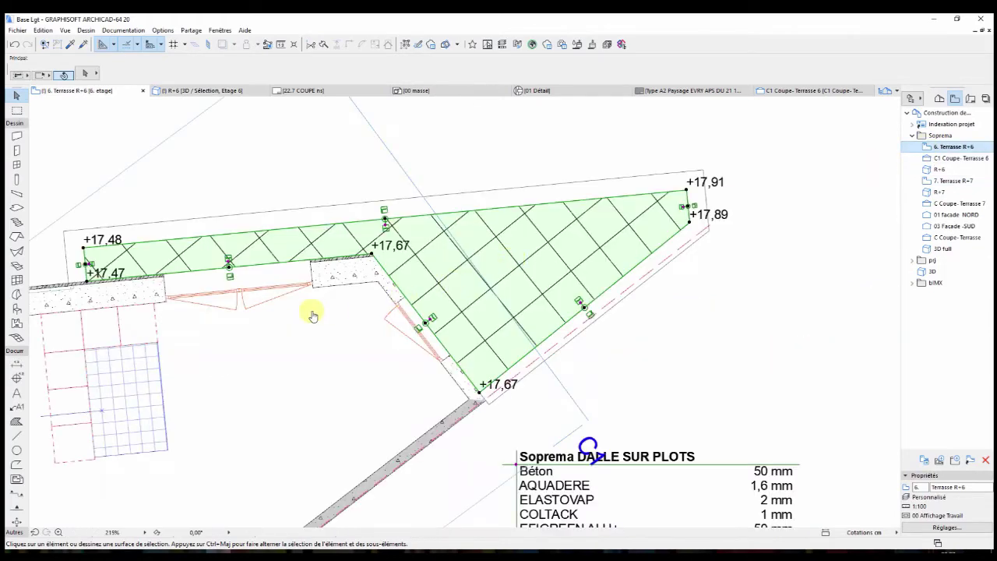
scroll(231, 294, "up", 3)
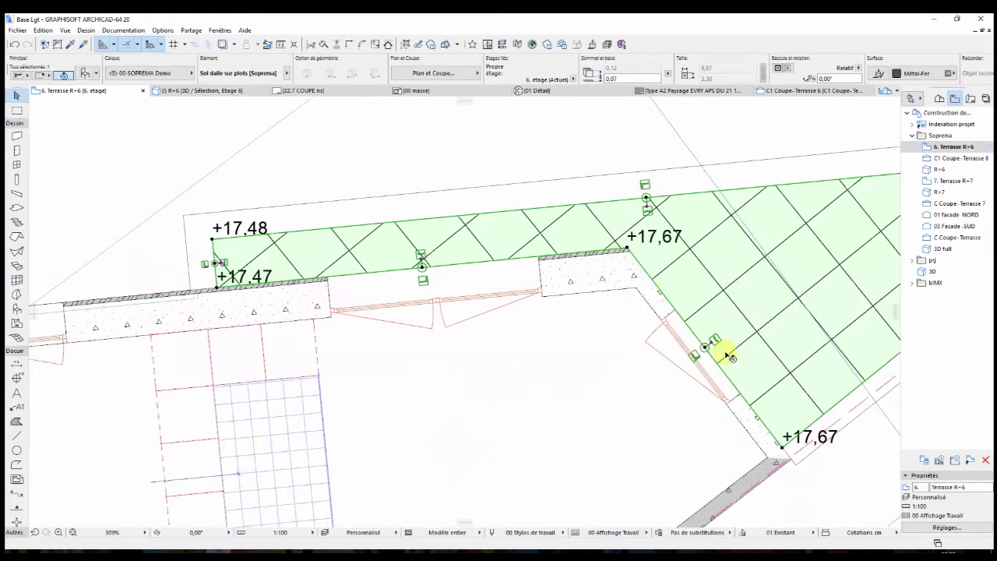
Move the edge markers of the angled facade edge and the long facade edge to the wall side
middle_click_drag(728, 355, 633, 372)
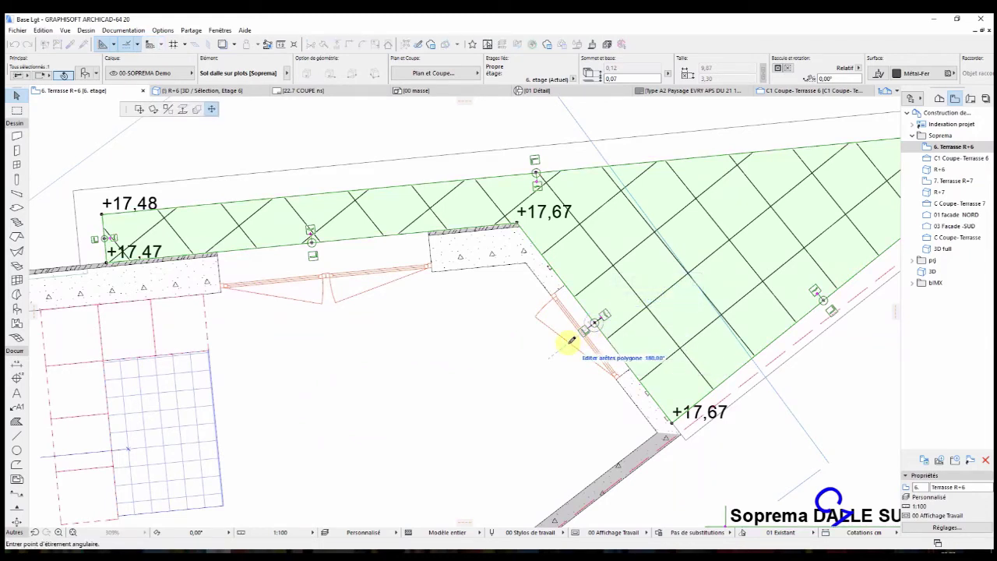
left_click(311, 234)
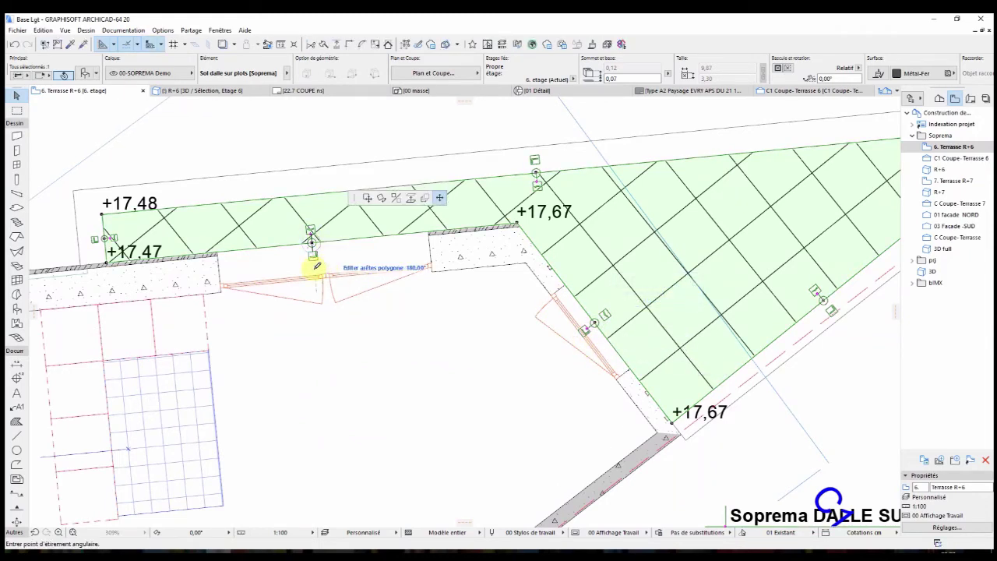
Show the selected slab on its own in 3D and examine the upstands along its facade edges from both sides
right_click(307, 139)
left_click(356, 354)
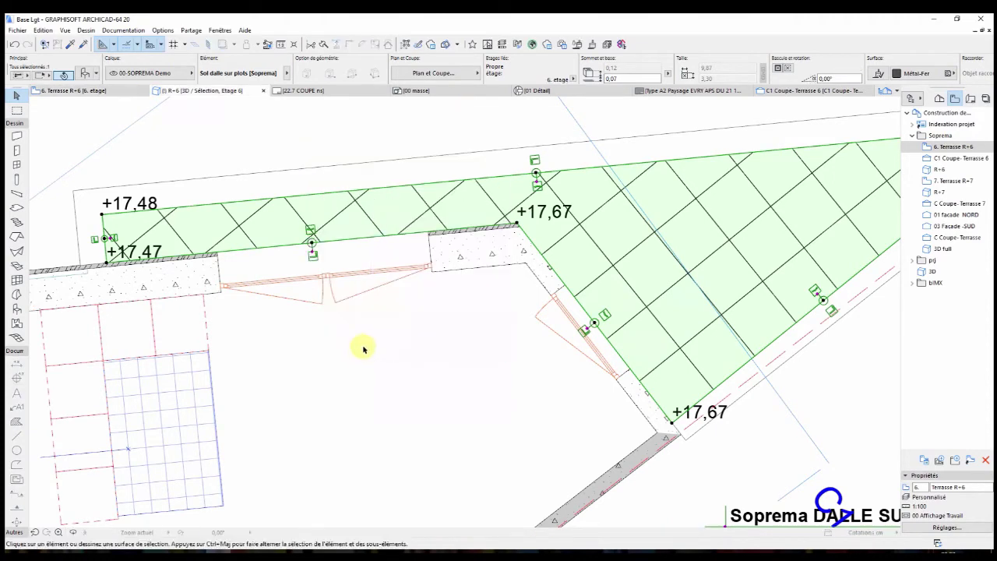
middle_click_drag(507, 383, 326, 359, "shift")
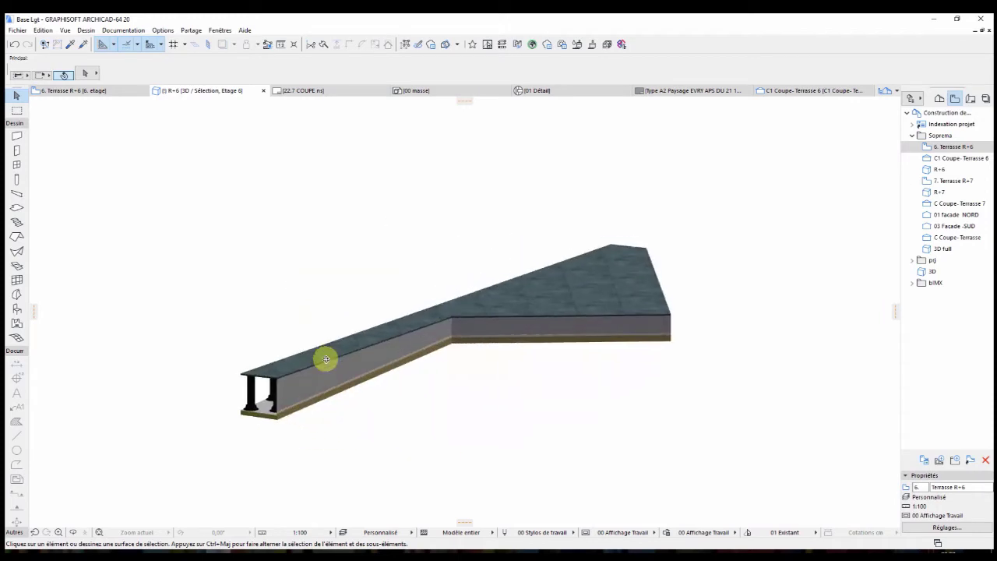
scroll(272, 405, "up", 10)
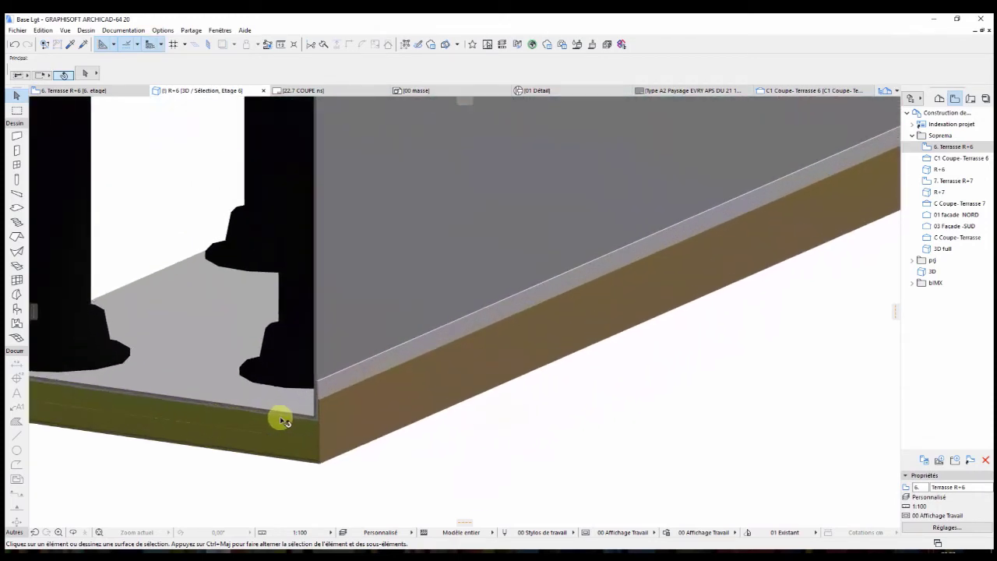
scroll(283, 420, "up", 5)
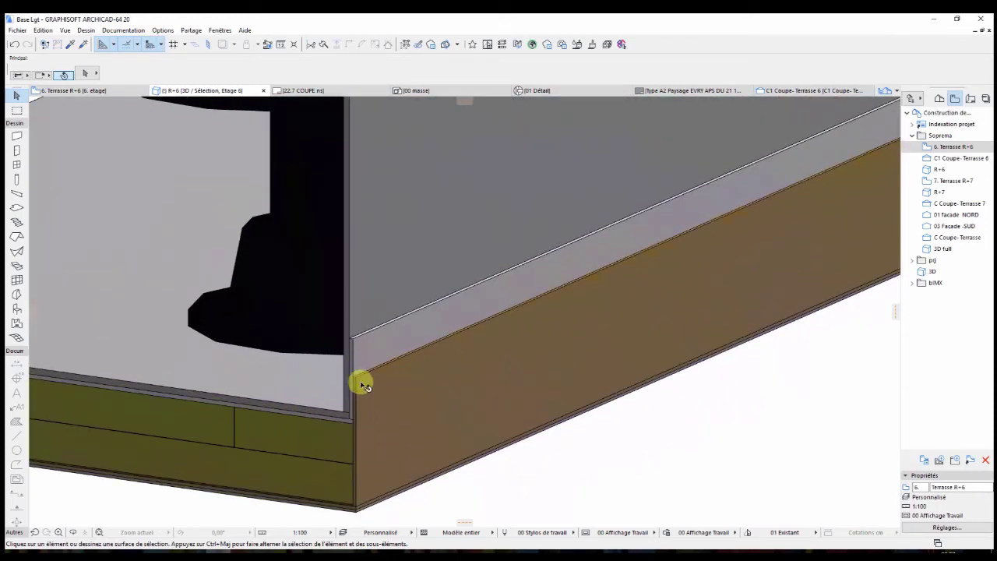
scroll(360, 388, "down", 10)
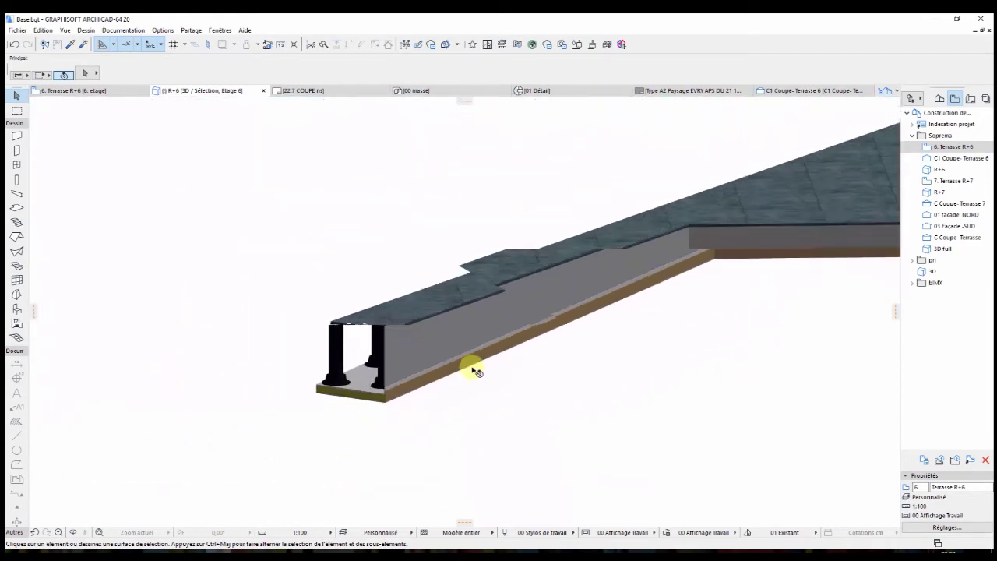
scroll(392, 350, "down", 4)
scroll(429, 361, "up", 6)
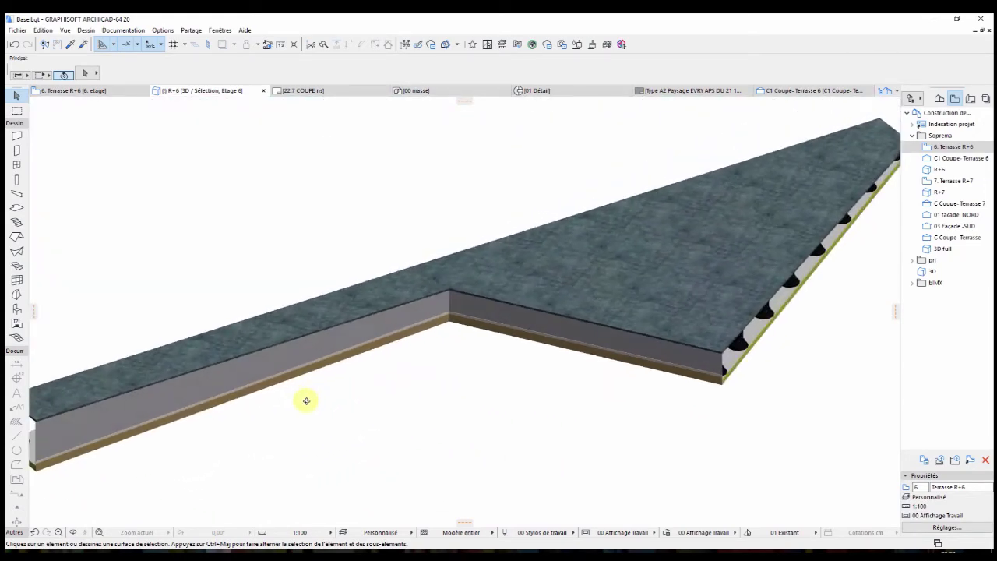
middle_click_drag(306, 400, 807, 377, "shift")
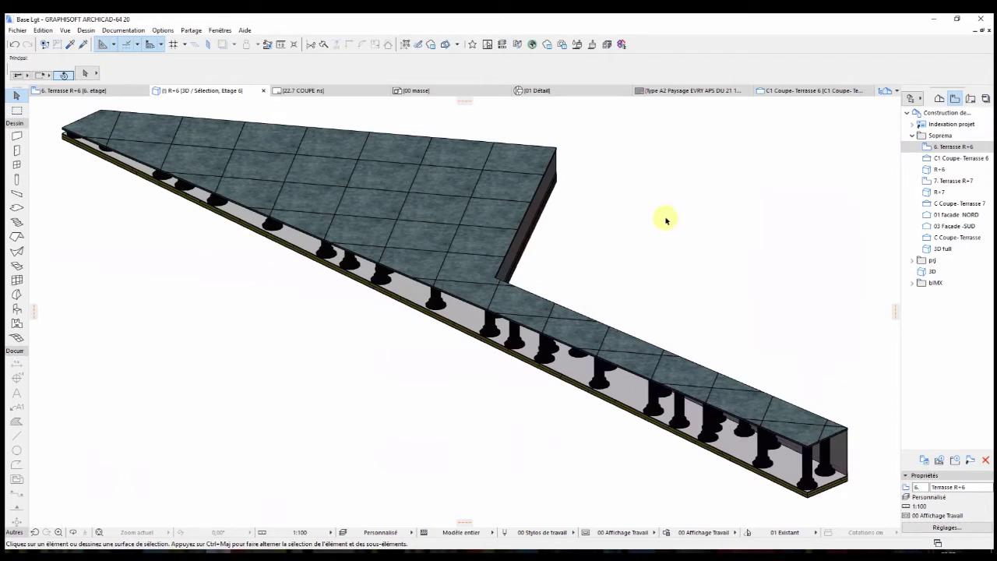
View the C1 Coupe- Terrasse 6 section, then open and orbit the R+7 3D view
double_click(938, 158)
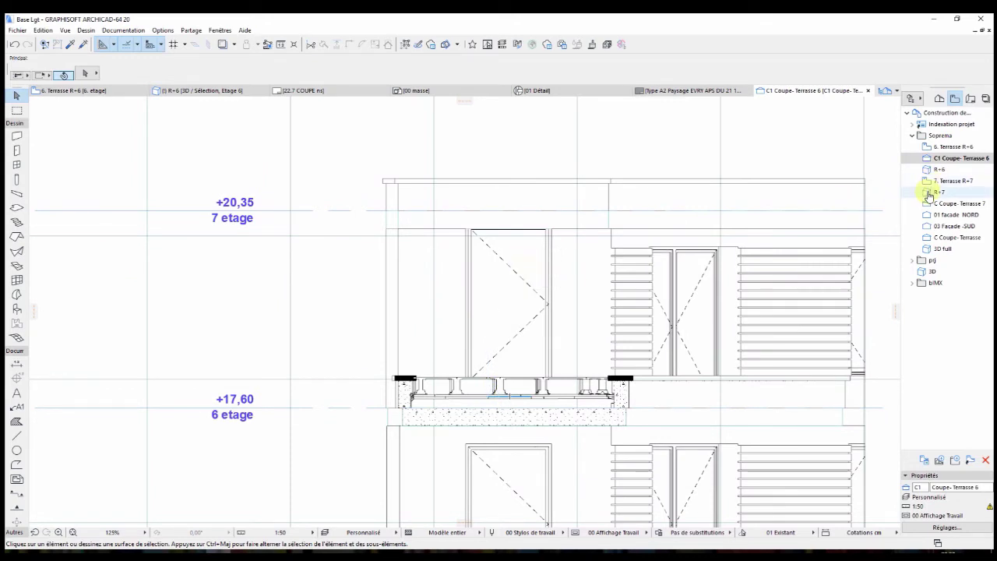
double_click(939, 192)
scroll(467, 320, "down", 2)
middle_click_drag(558, 334, 524, 364, "shift")
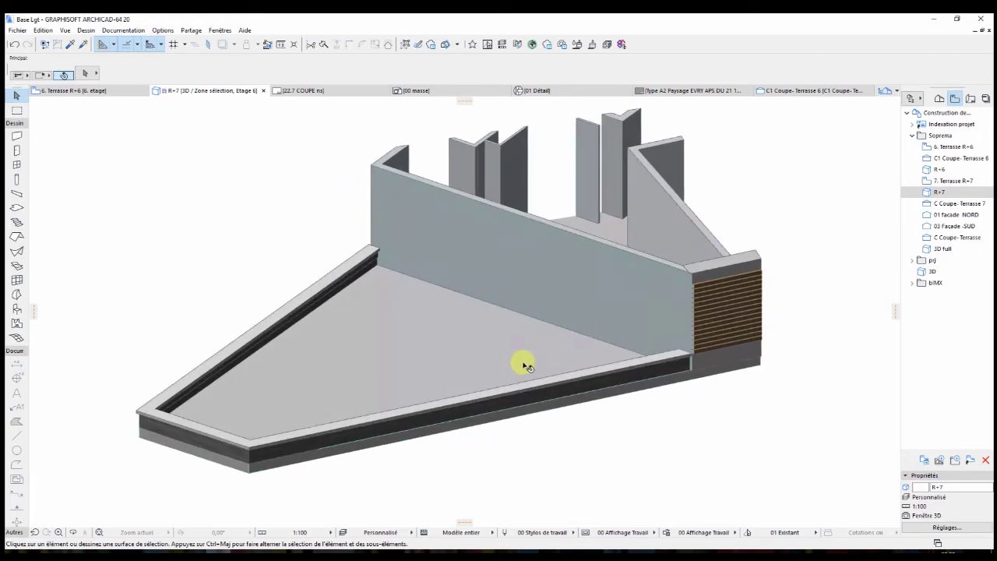
Look up the roof, slab and wall accessory commands among the drawing extras
left_click(86, 31)
mouse_move(103, 209)
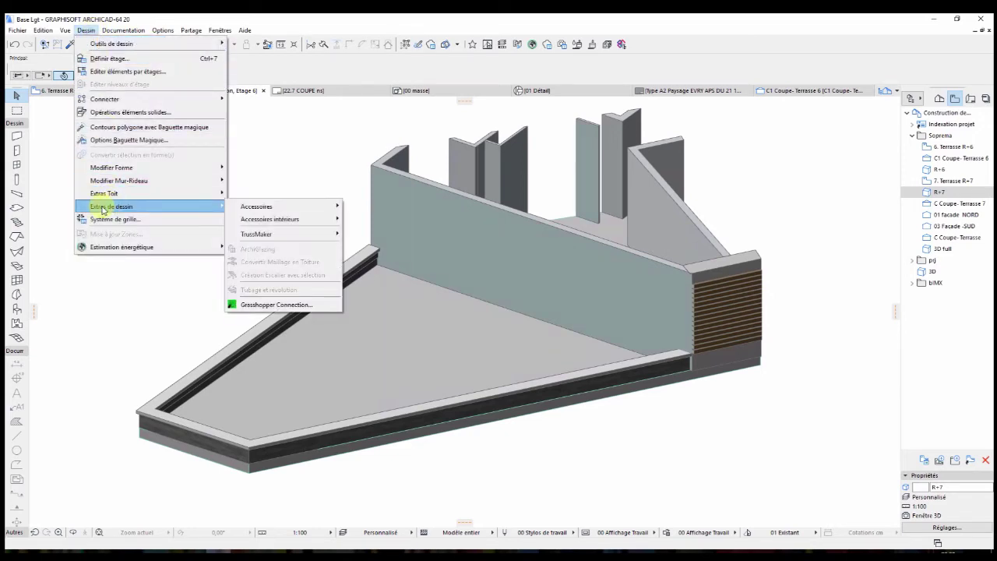
mouse_move(288, 207)
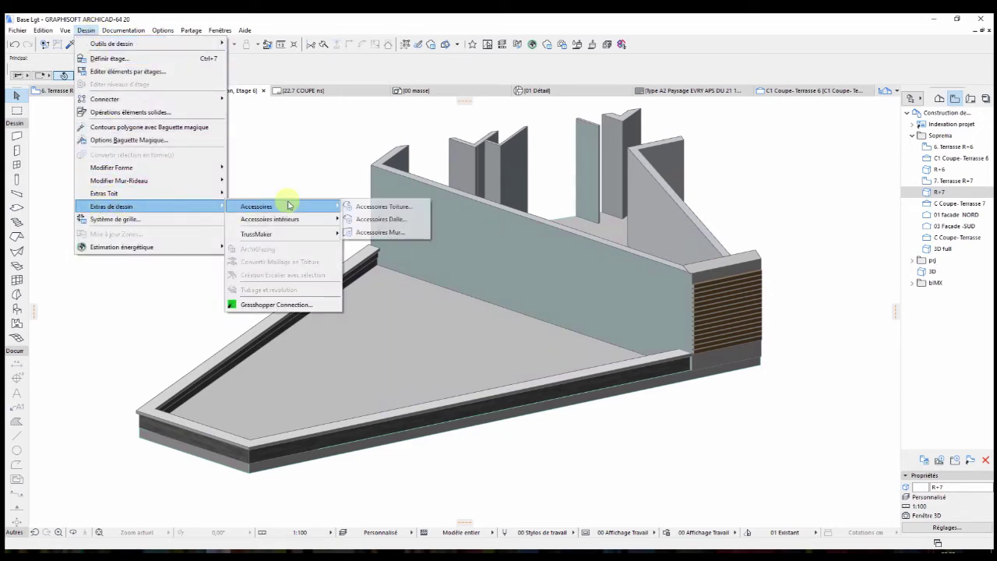
left_click(370, 206)
Raise the outer corner of the R+7 terrace roof to give it a slope of 1,57°
middle_click_drag(267, 338, 810, 299, "shift")
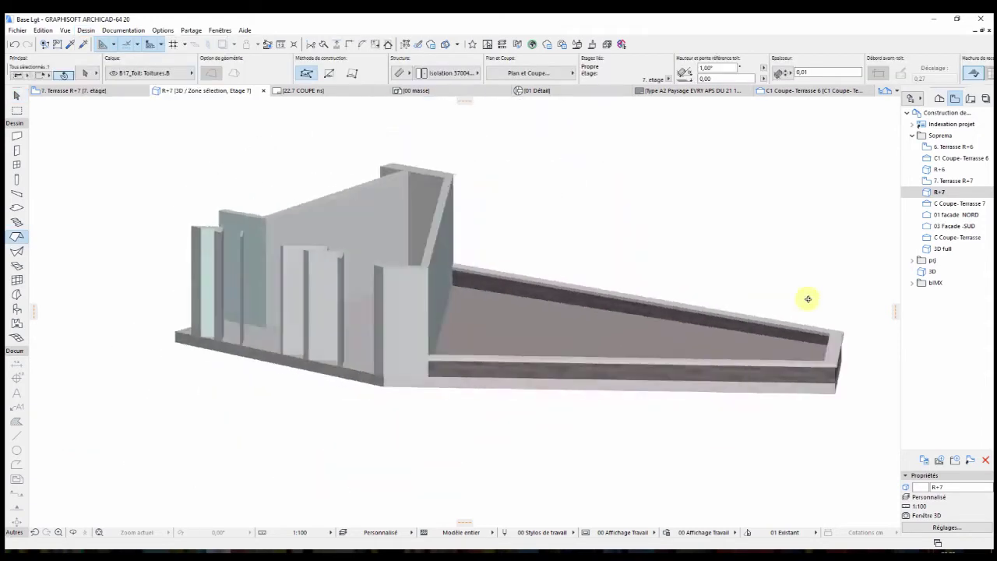
mouse_move(735, 328)
middle_mouse_down("shift")
mouse_move(644, 338)
mouse_move(721, 335)
middle_mouse_up("shift")
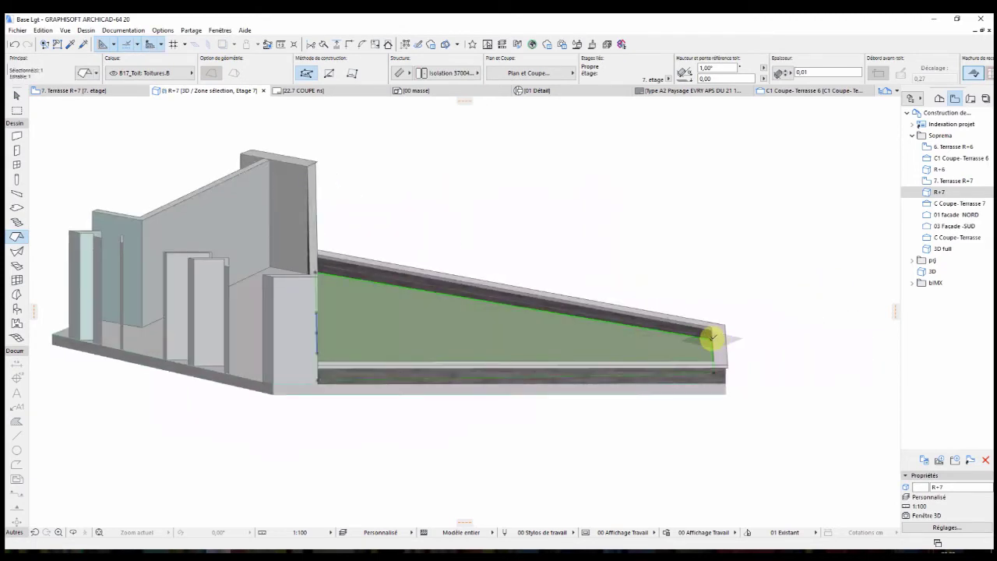
left_click(712, 337)
left_click(845, 390)
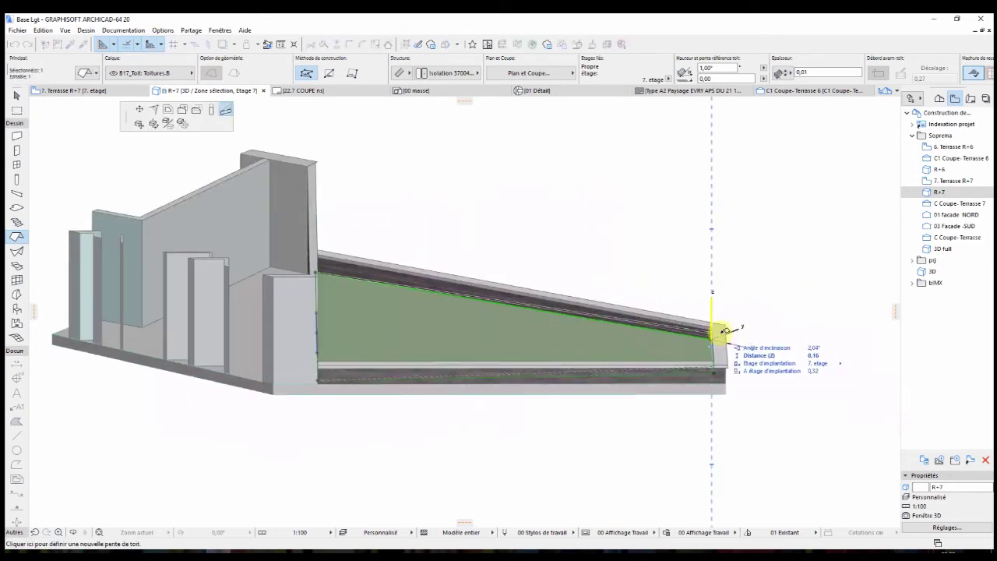
left_click(720, 334)
Add the Sol dalle sur plots [Soprema] roof accessory with EXODALLE (Bois) tiles to the selected R+7 terrace roof
middle_click_drag(720, 334, 480, 241, "shift")
left_click(481, 241)
left_click(86, 30)
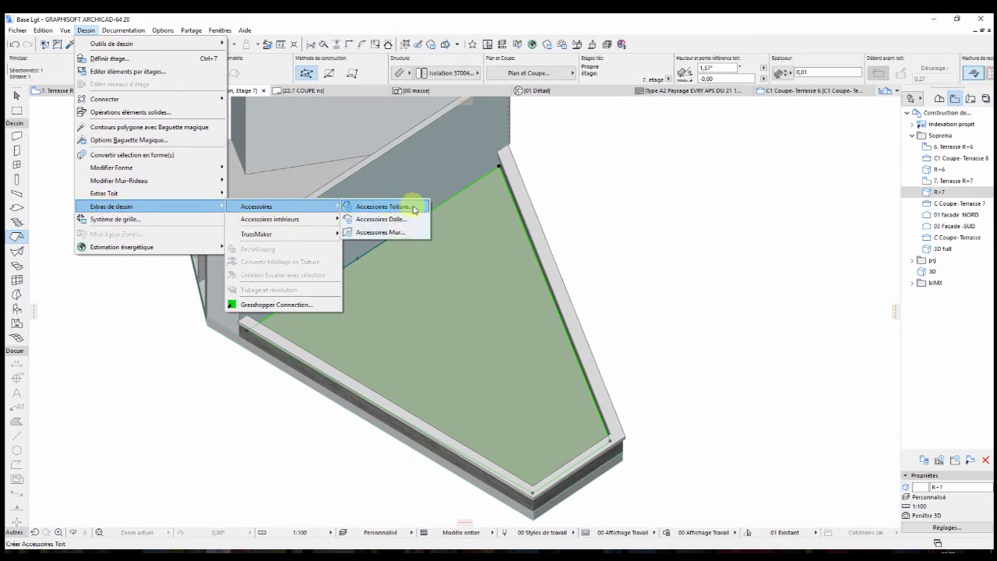
left_click(413, 208)
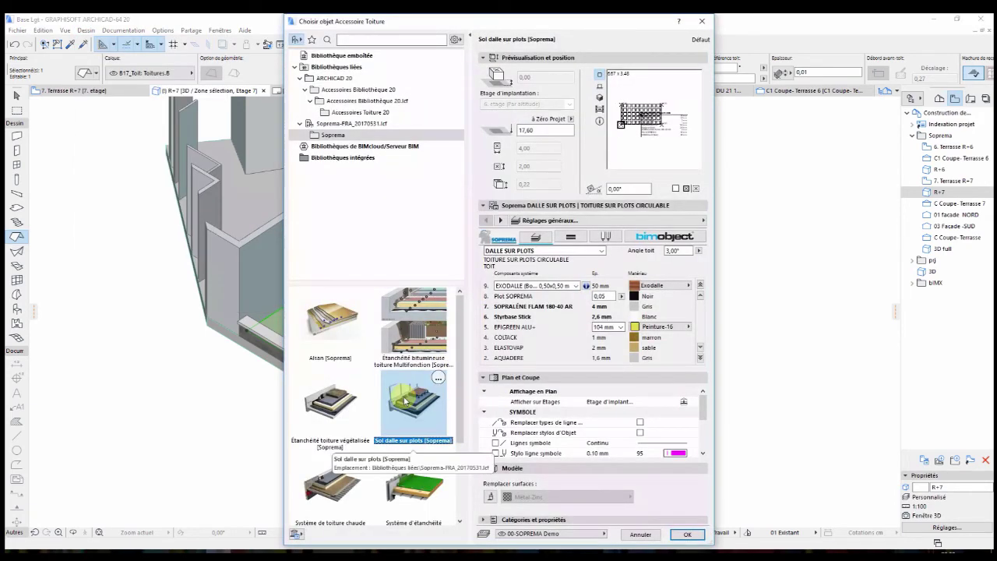
left_click(607, 296)
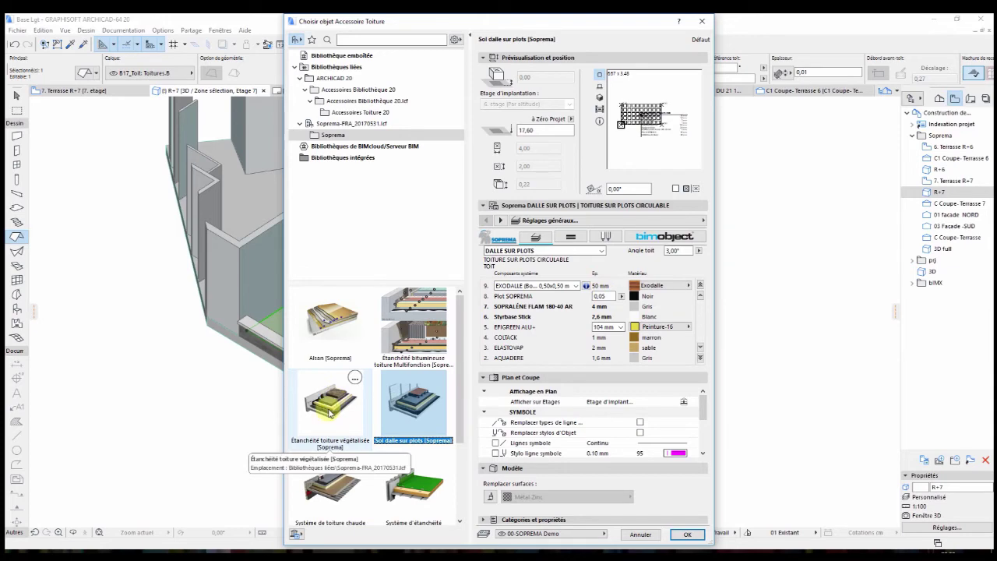
left_click(686, 536)
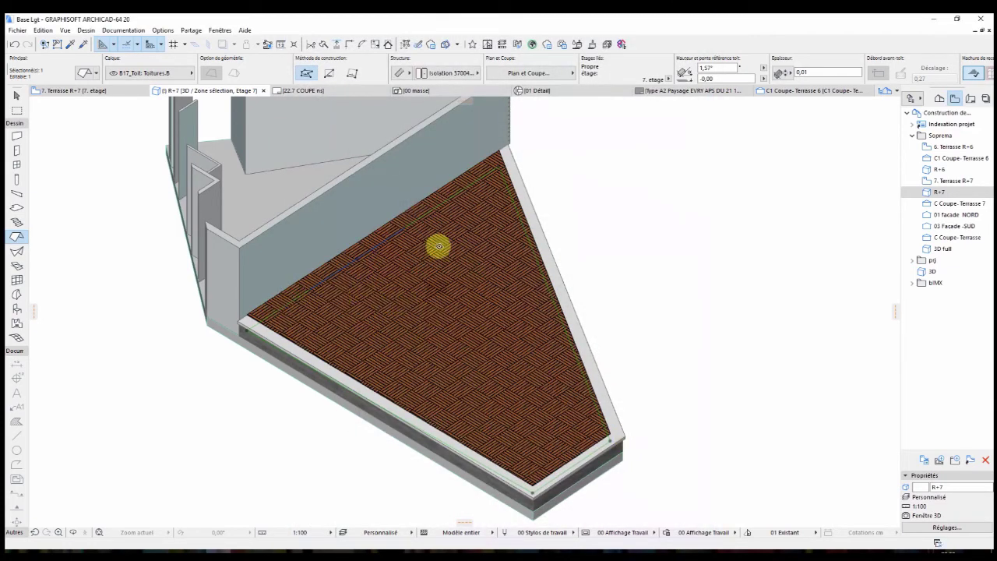
key("Escape")
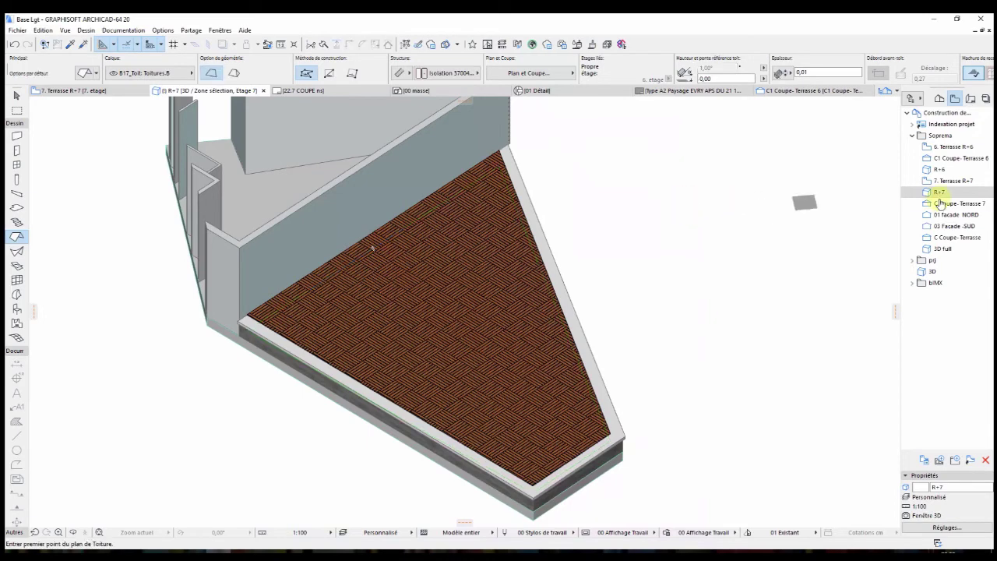
In the 7. Terrasse R+7 plan, move the covering's composition label outside the terrace, beyond its lower edge
double_click(952, 180)
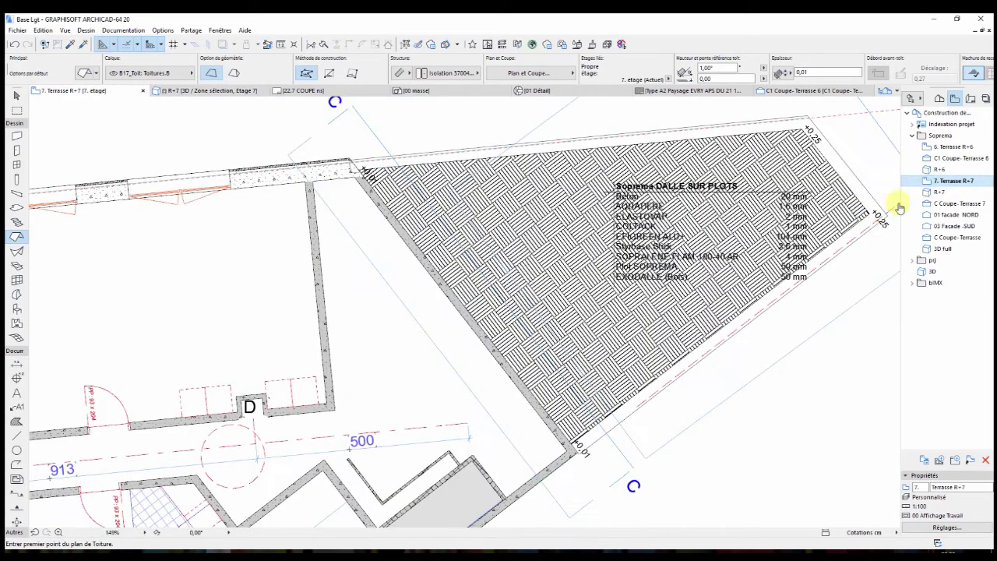
scroll(692, 212, "down", 3)
left_click(541, 261)
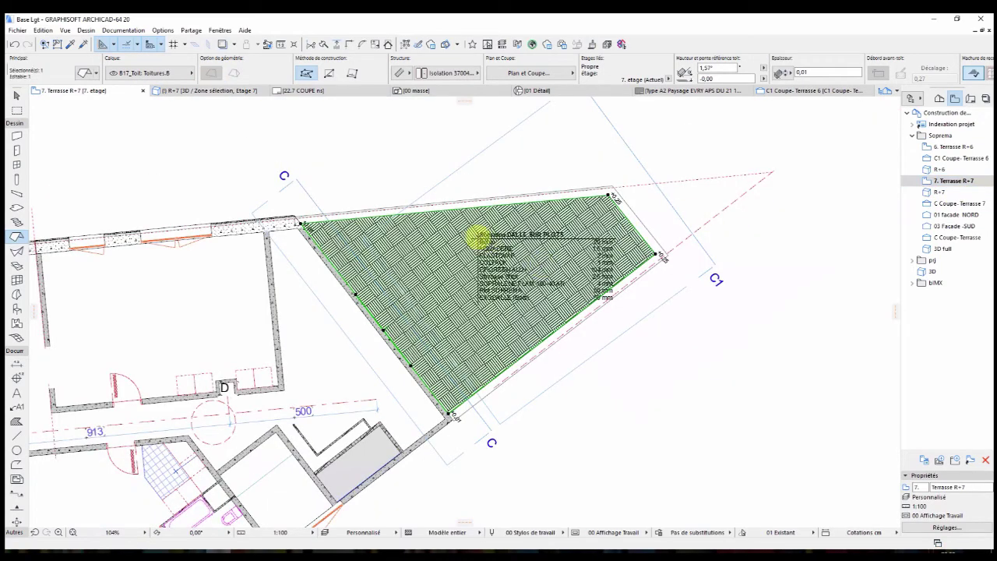
left_click(477, 236)
key("Escape")
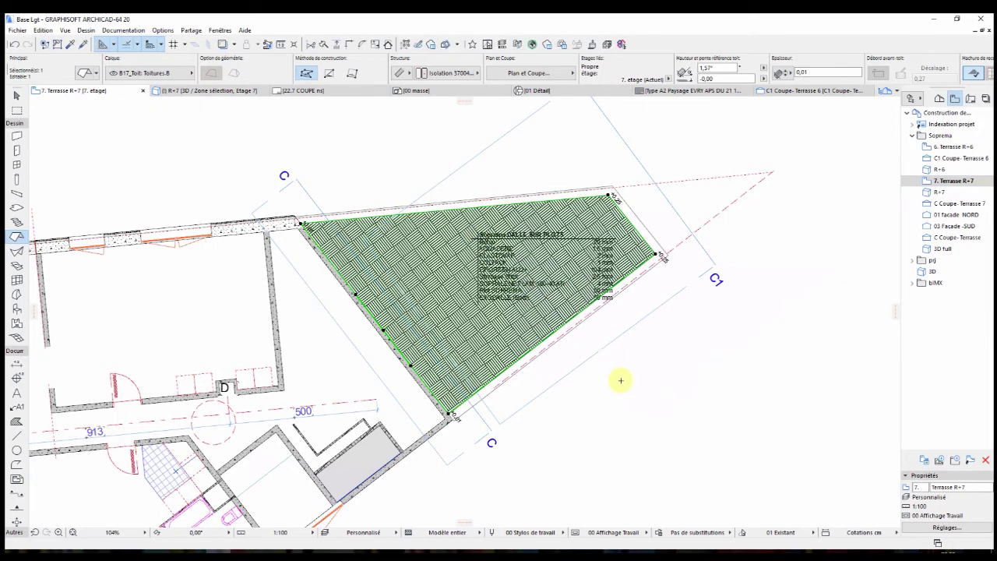
key("Escape")
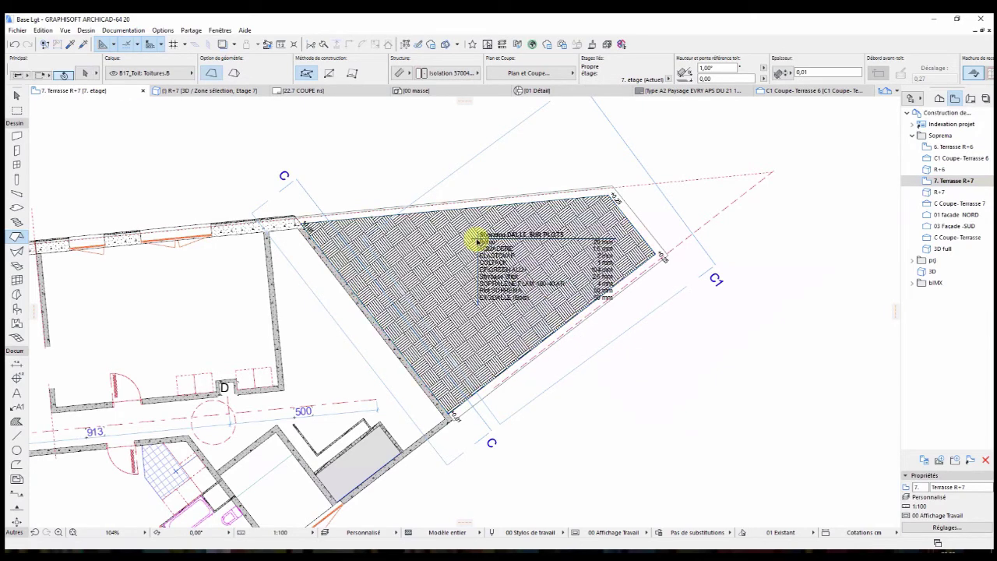
left_click(478, 242)
left_click(590, 303)
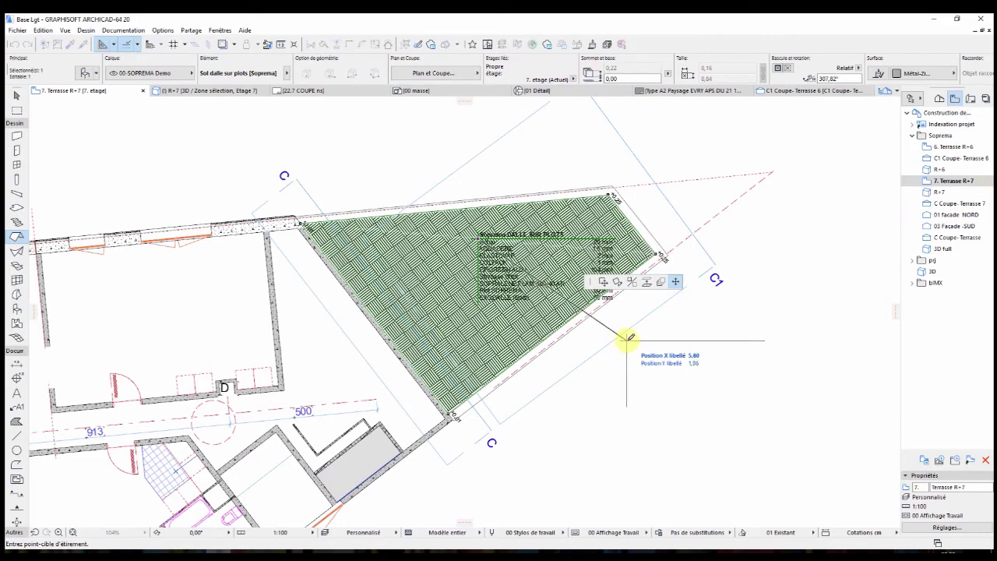
left_click(678, 366)
scroll(676, 366, "up", 3)
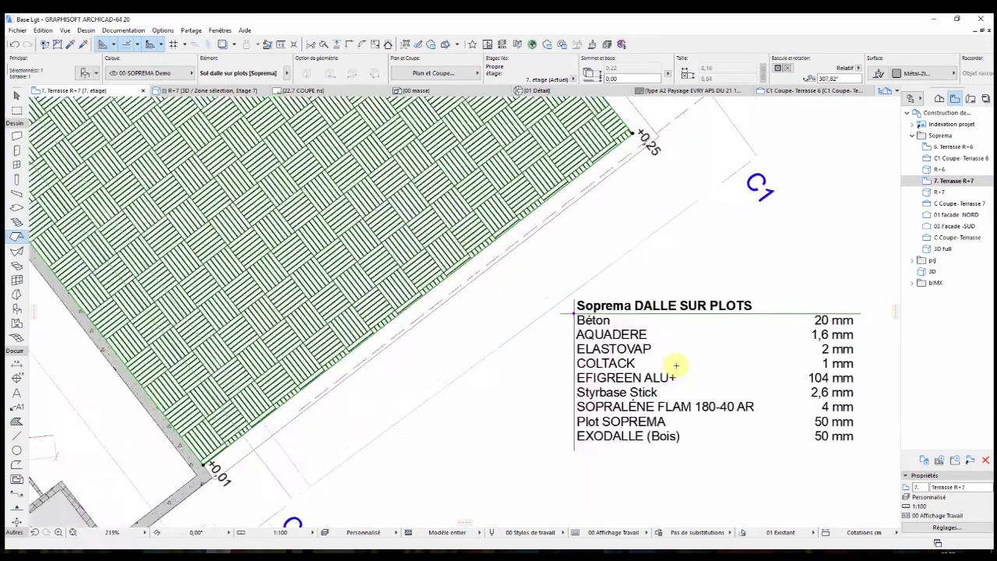
scroll(677, 366, "up", 1)
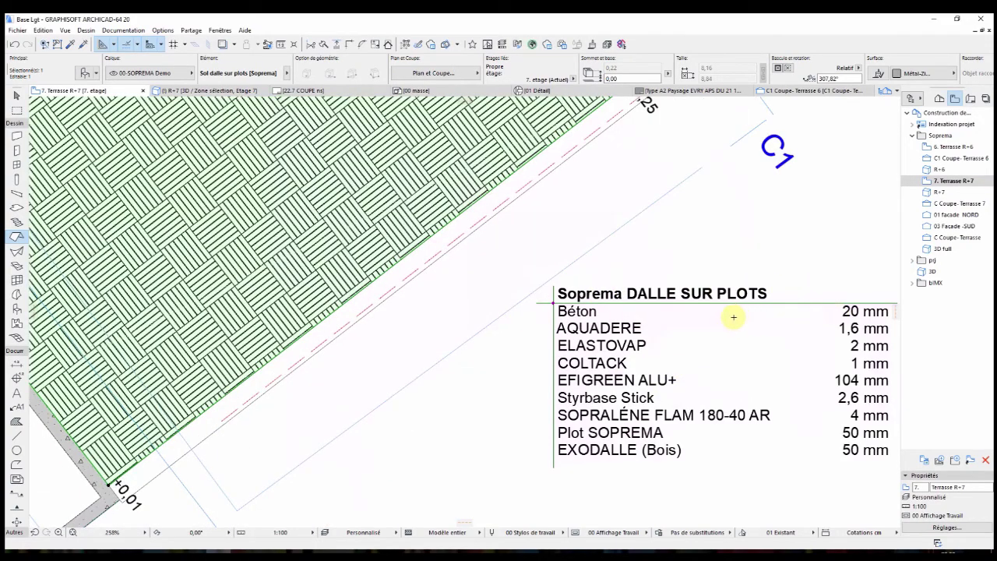
scroll(733, 317, "down", 5)
In the C Coupe- Terrasse 7 section, select the covering and set its Plot SOPREMA height to 0,01
double_click(959, 203)
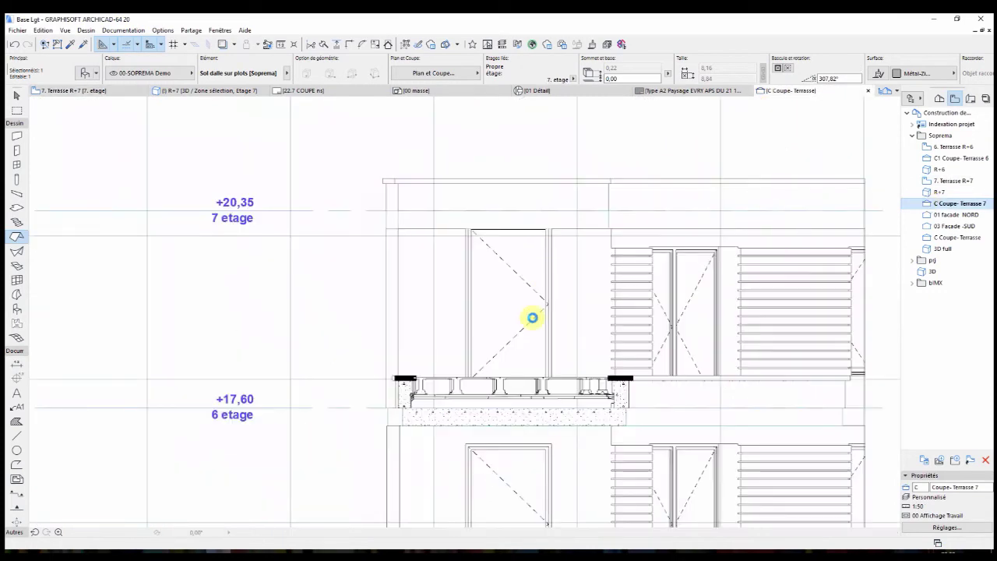
scroll(298, 316, "up", 4)
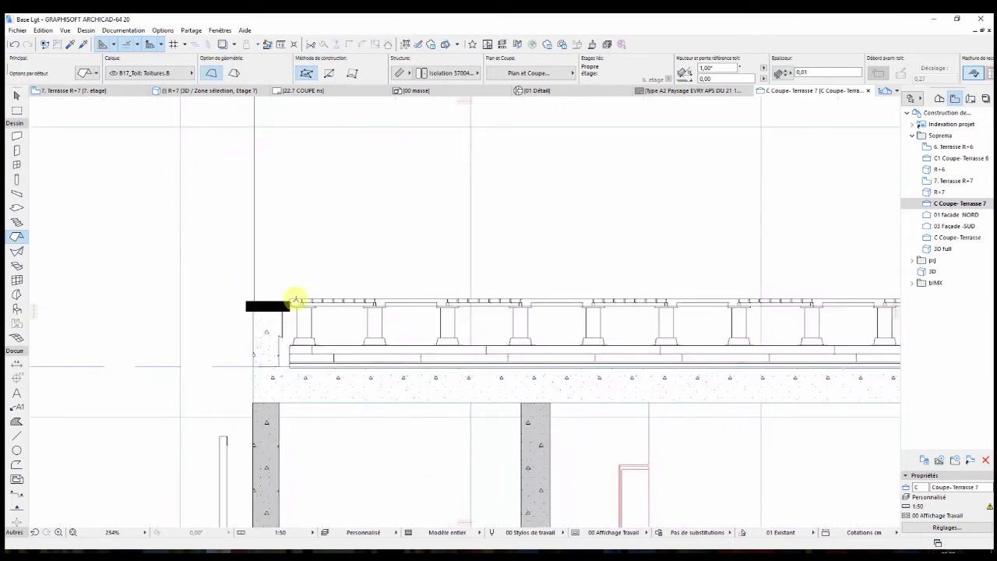
left_click(303, 301)
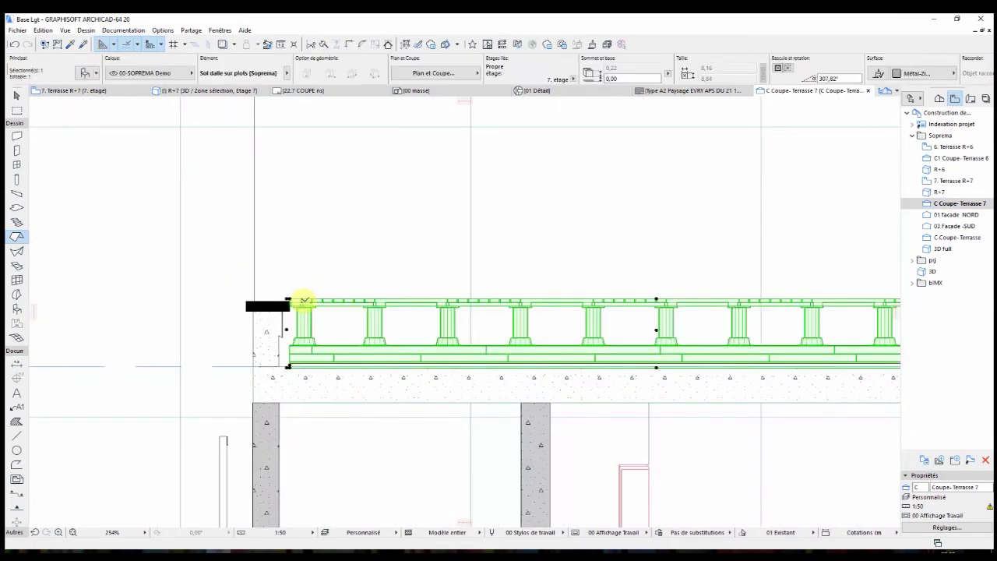
double_click(304, 301)
left_click(511, 311)
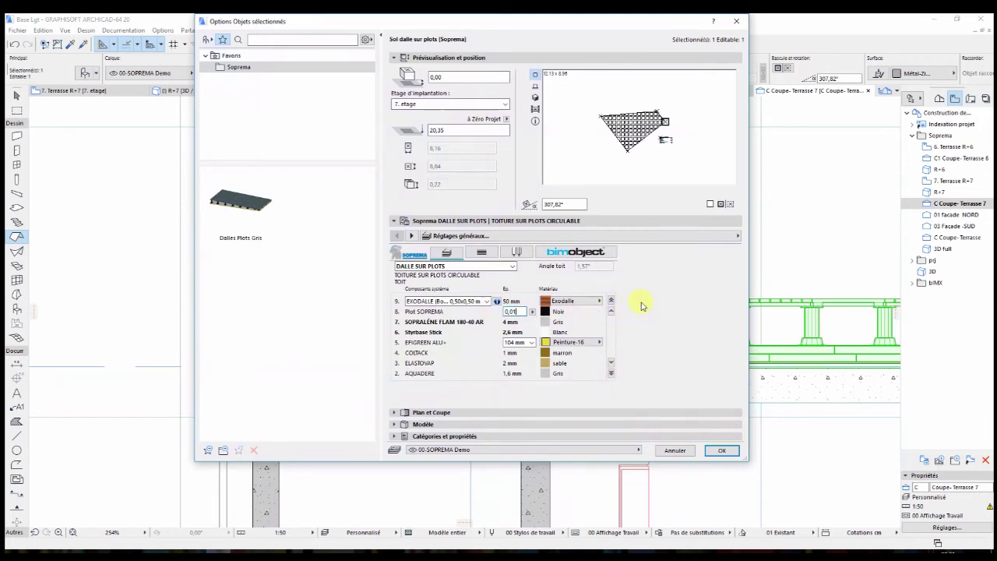
key("Return")
left_click(723, 451)
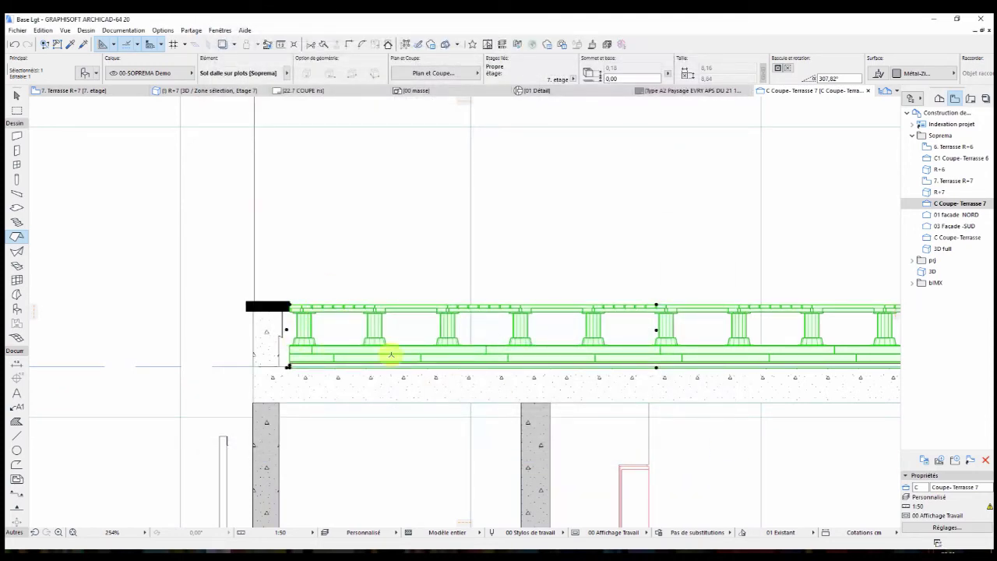
Set the EFIGREEN ALU+ insulation thickness of the selected R+7 terrace covering to 40 mm and deselect it
double_click(391, 348)
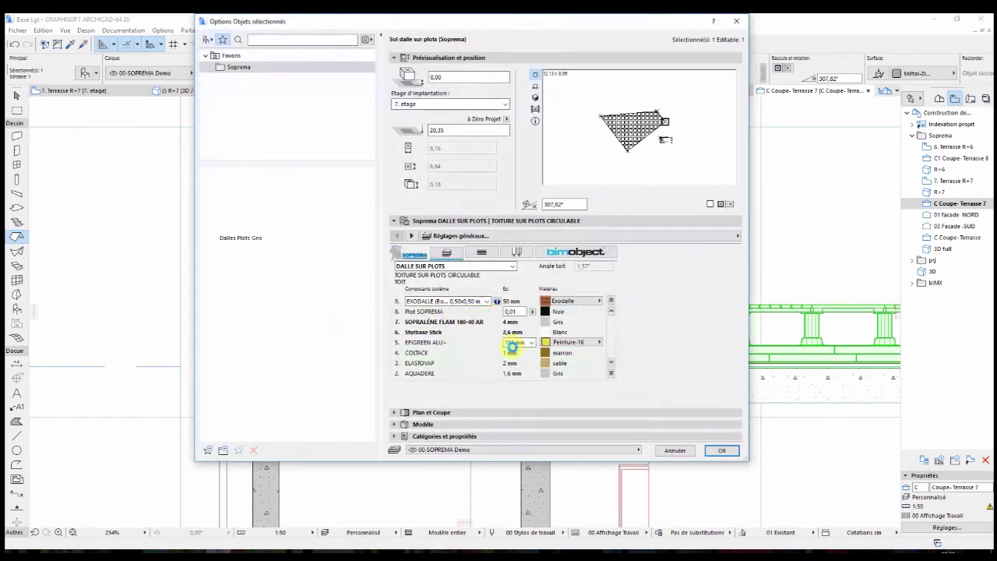
left_click(532, 343)
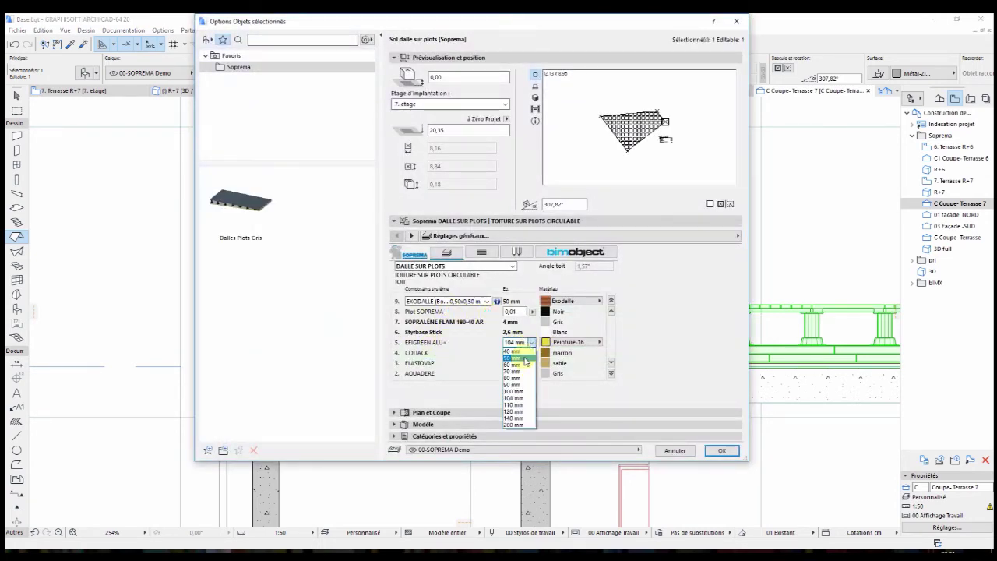
left_click(514, 352)
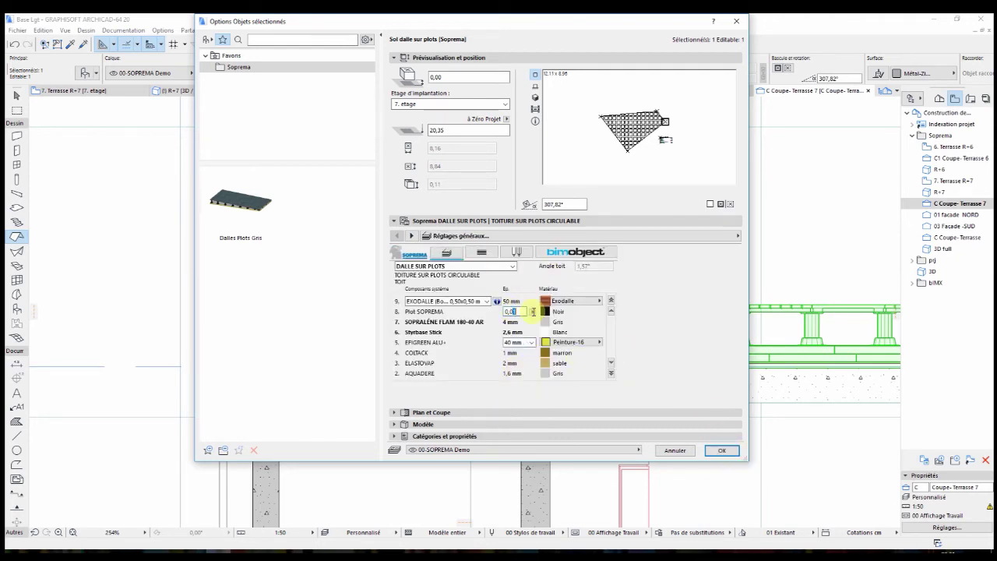
left_click(721, 451)
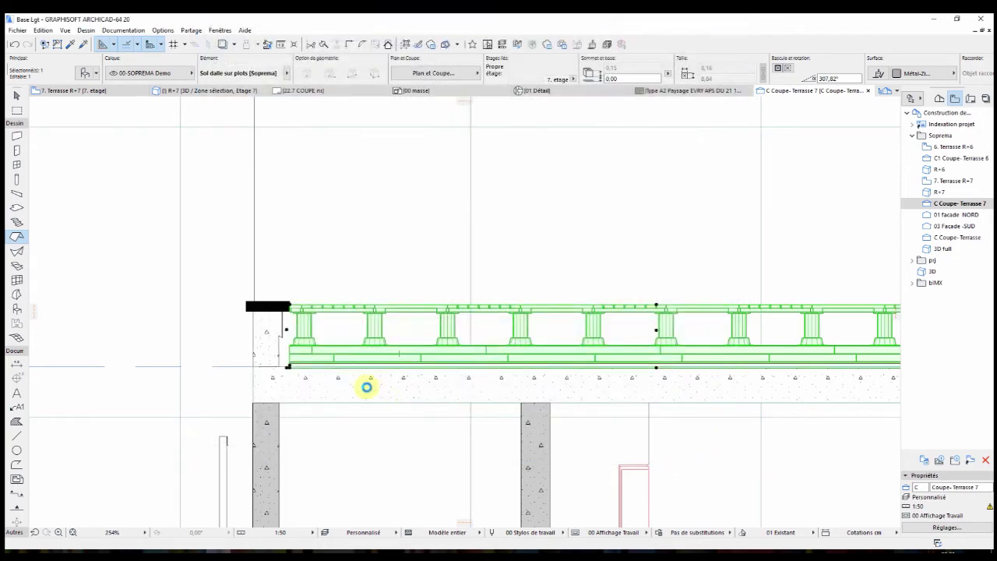
scroll(300, 310, "up", 5)
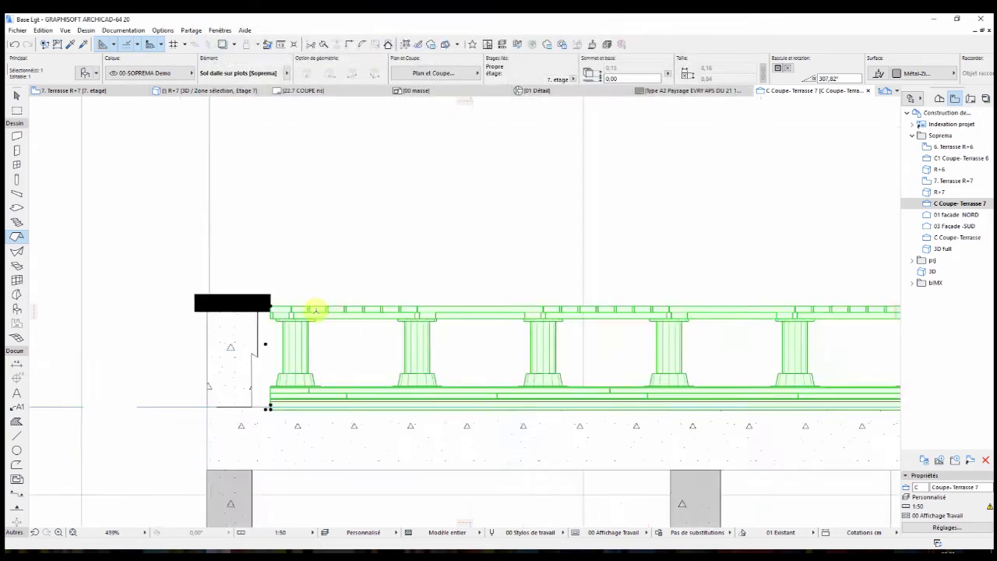
scroll(413, 405, "down", 5)
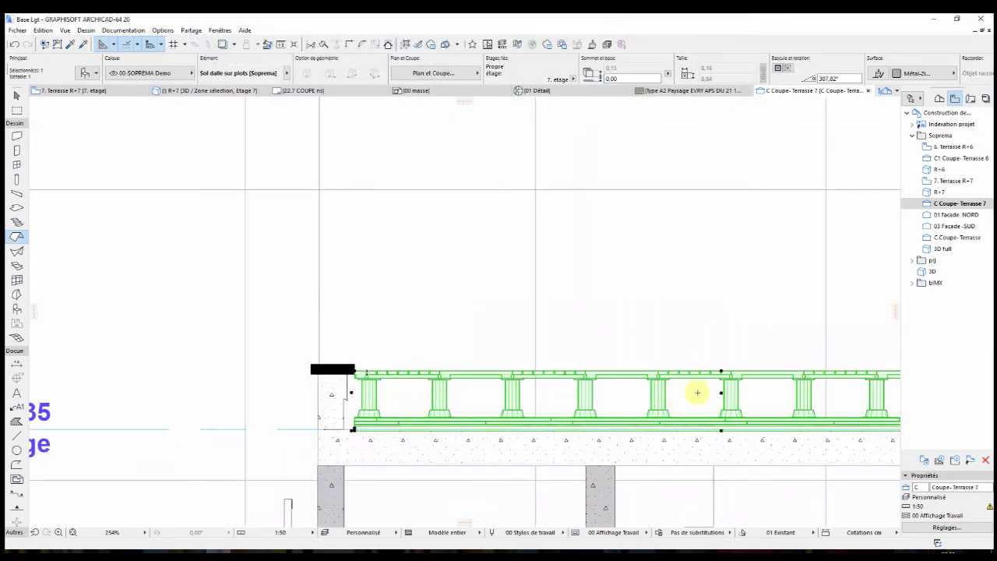
scroll(624, 371, "up", 2)
left_click(195, 278)
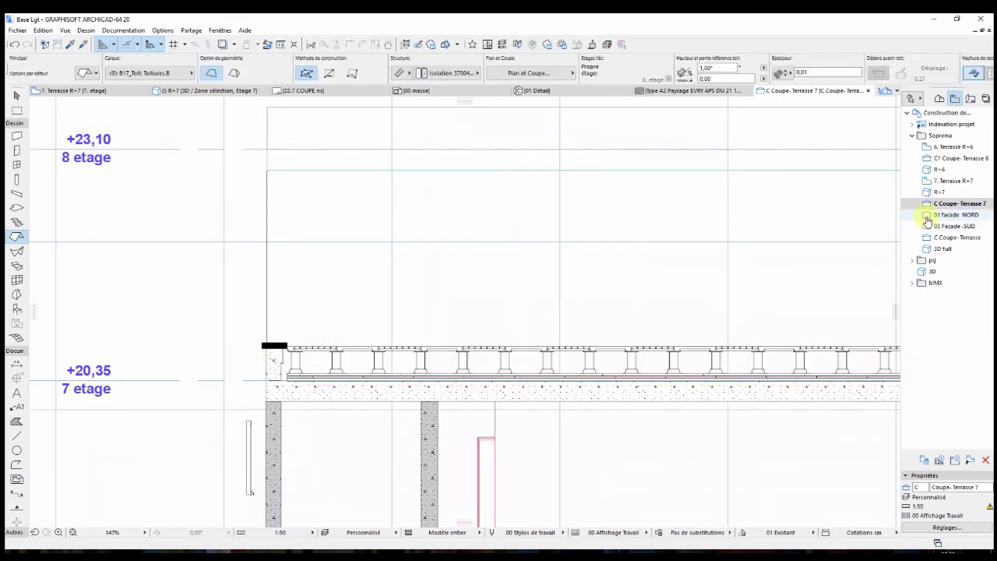
Open the 3D full view and examine the building's roofs and terrace coverings from several sides
left_click(929, 249)
double_click(929, 248)
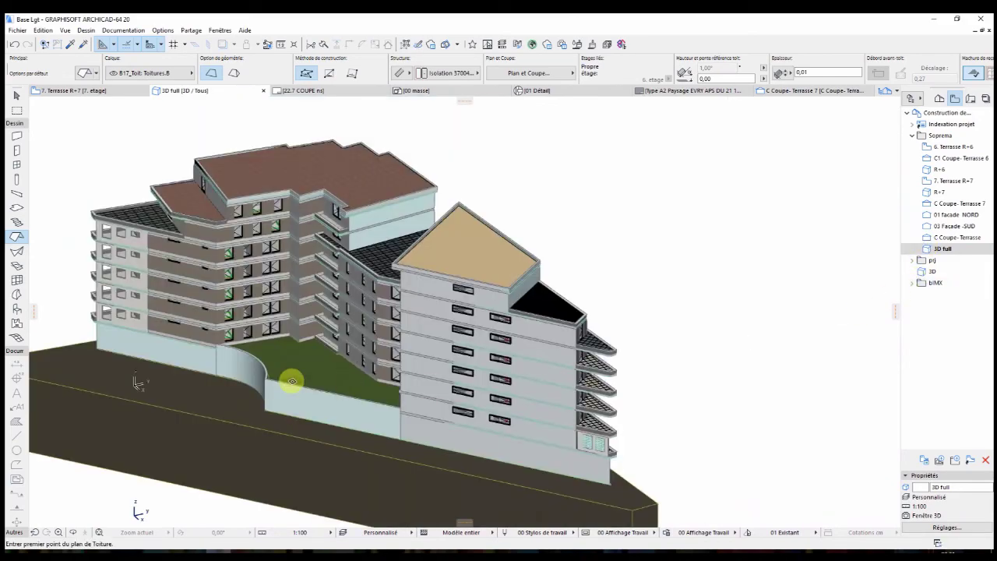
middle_click_drag(289, 378, 751, 367, "shift")
scroll(252, 407, "up", 10)
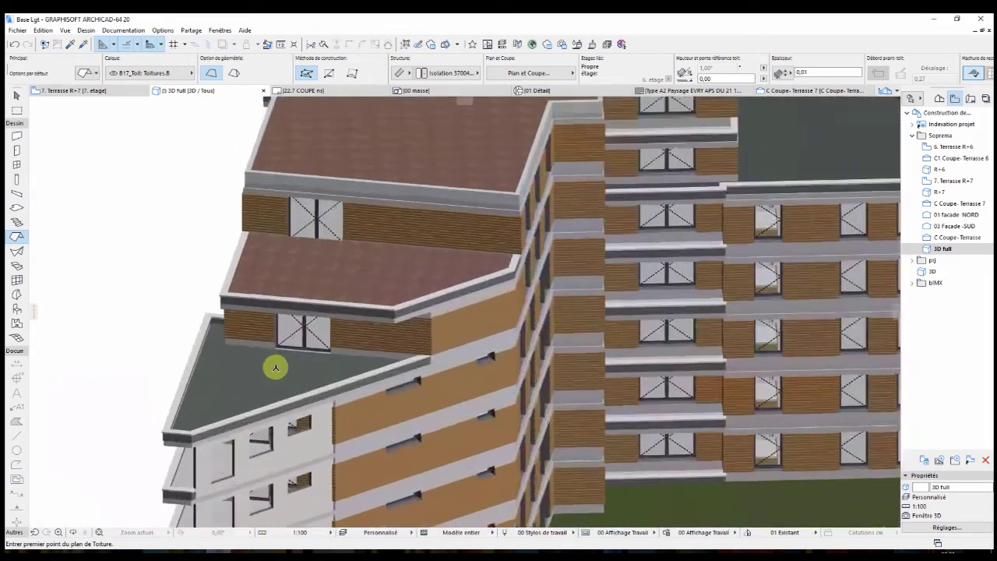
middle_click_drag(275, 368, 383, 258, "shift")
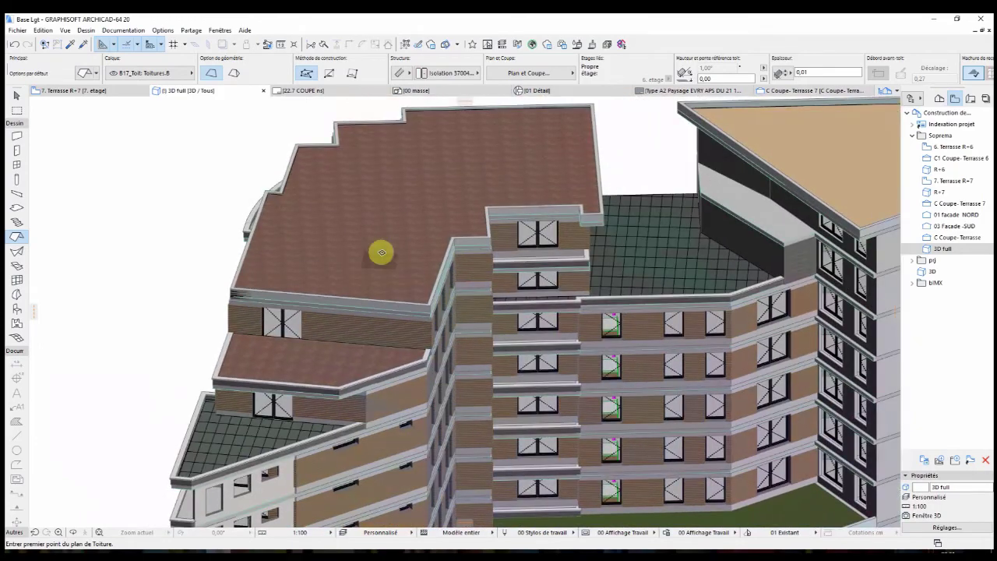
scroll(670, 272, "up", 5)
scroll(448, 270, "down", 5)
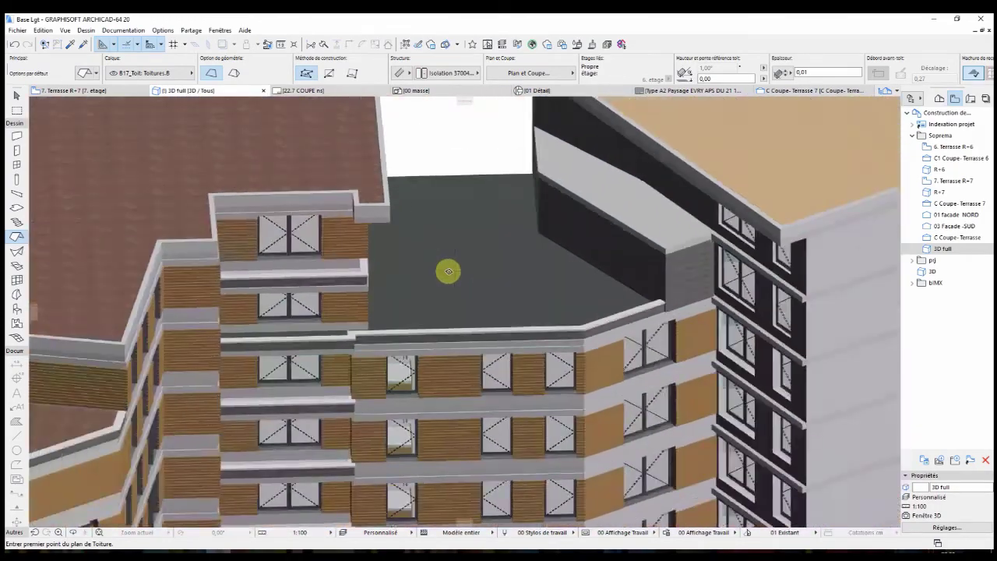
middle_click_drag(318, 331, 474, 256)
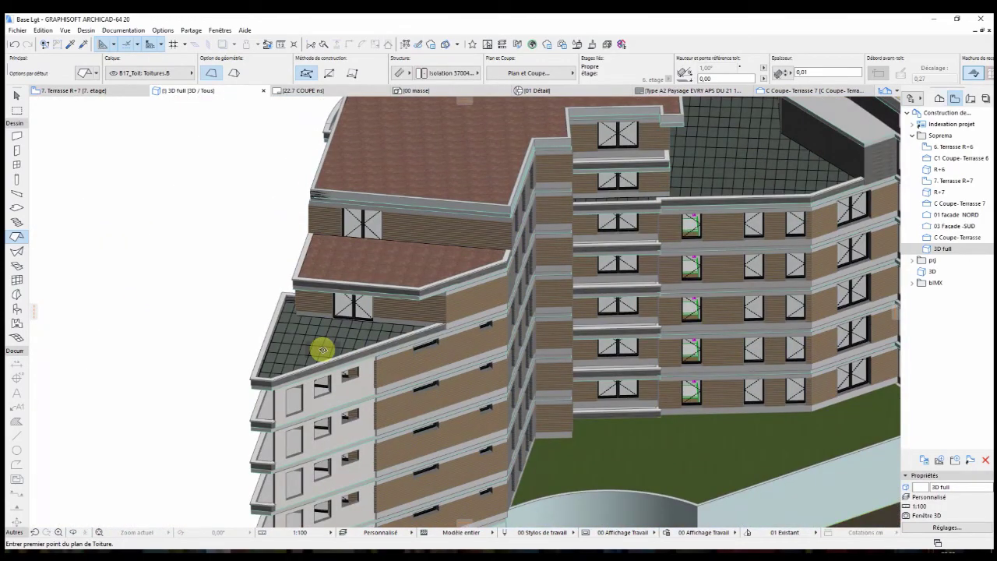
middle_click_drag(326, 347, 630, 340, "shift")
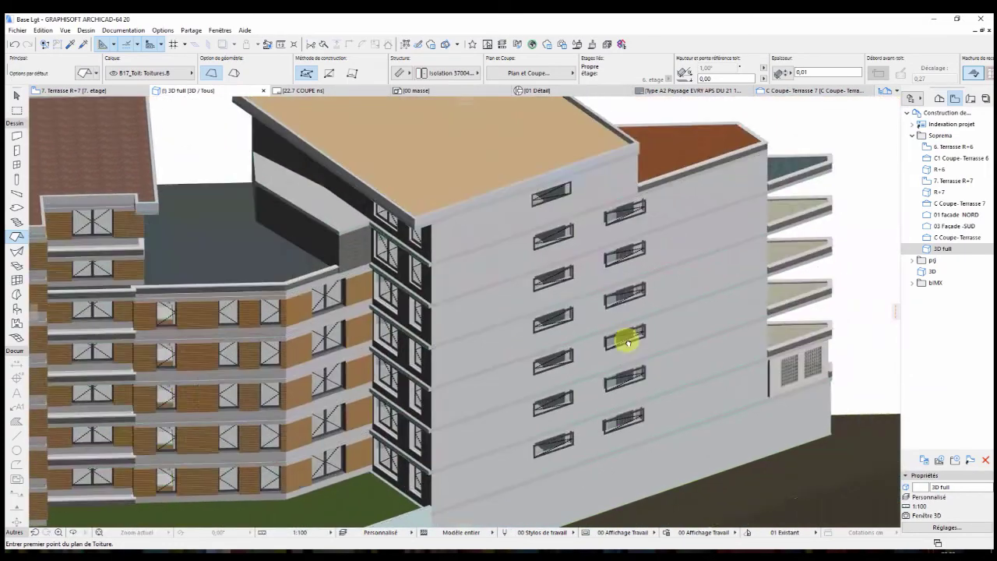
Change the tiles of the 4. etage balcony's Sol dalle sur plots covering to the 0,60x0,60 SOPRADALLE in Anthracite
scroll(569, 299, "up", 5)
scroll(569, 298, "up", 5)
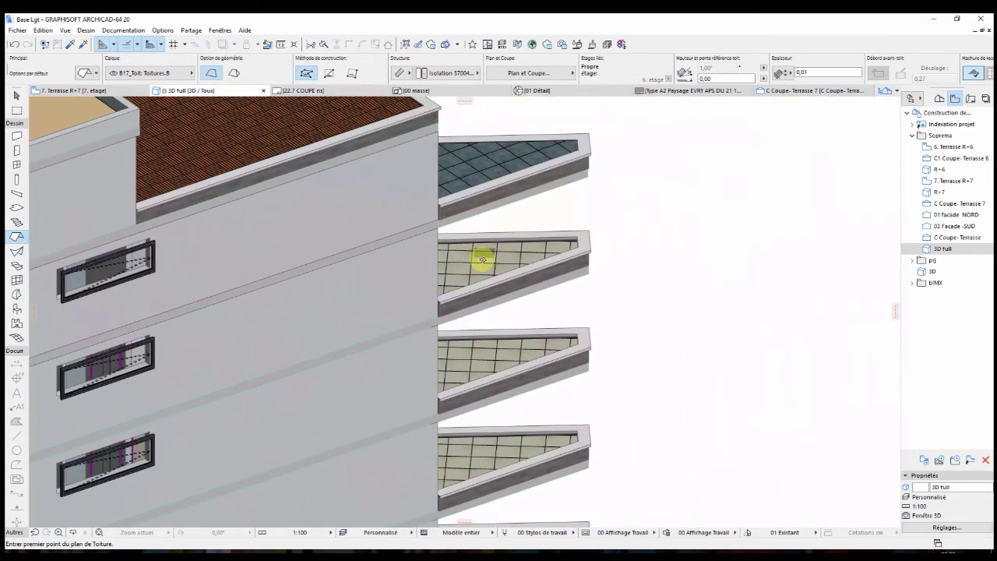
double_click(491, 364)
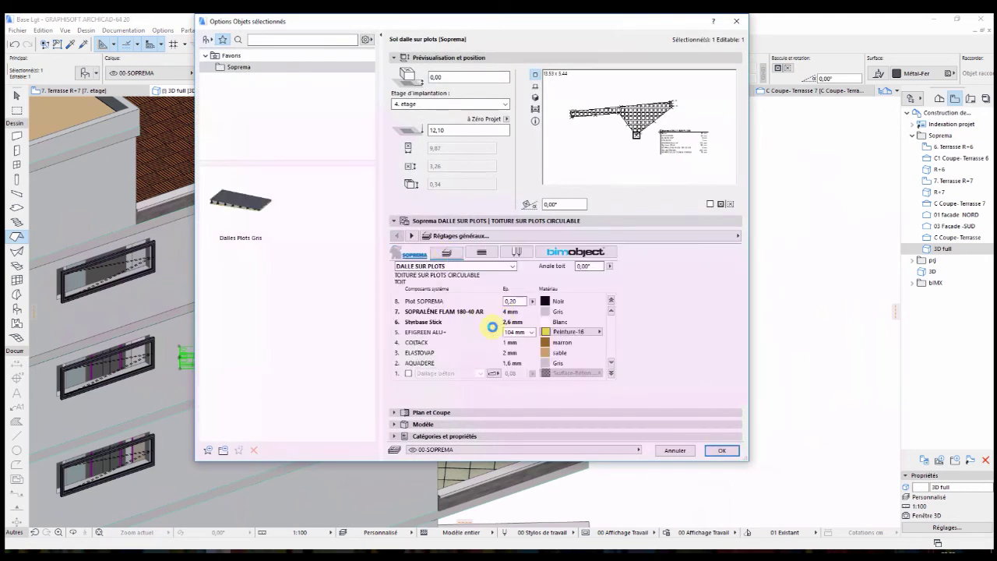
left_click(612, 301)
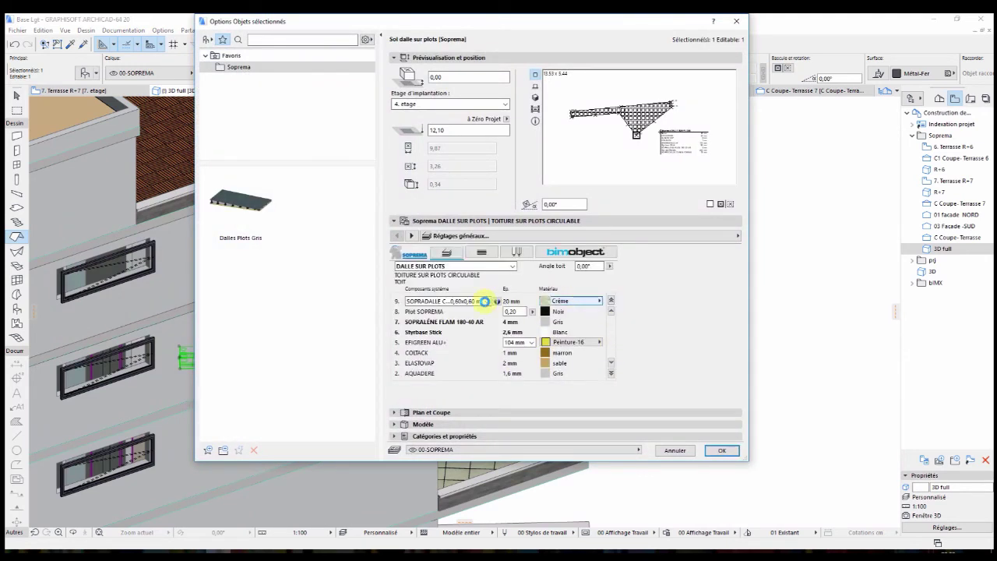
left_click(485, 301)
left_click(499, 327)
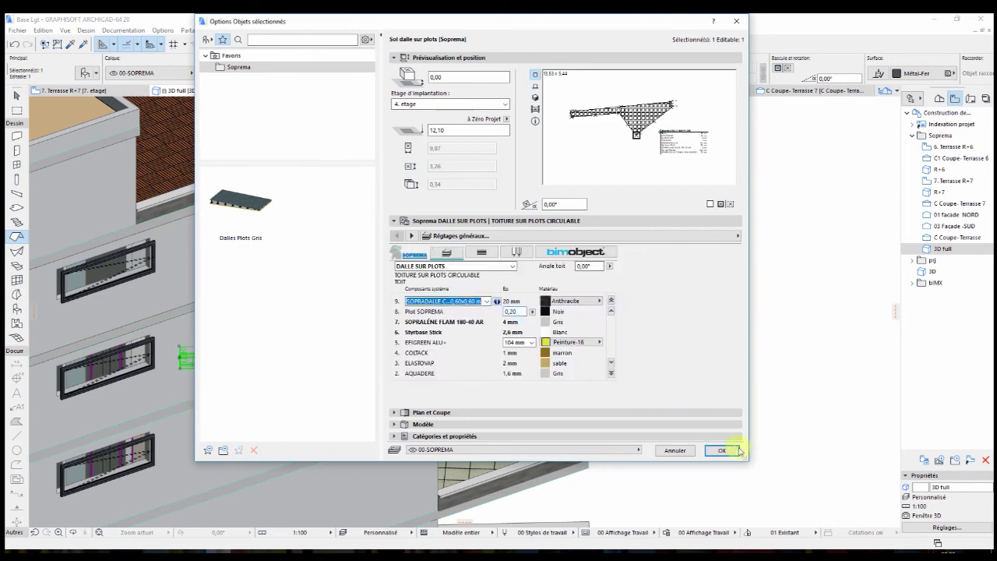
left_click(725, 449)
key("Escape")
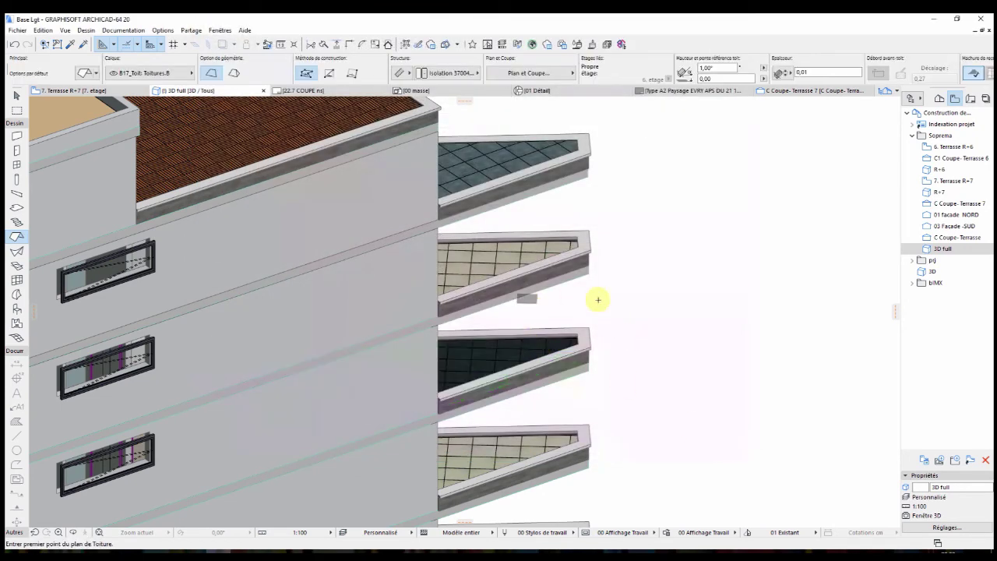
Review the categories and properties of the Système d'étanchéité synthétique TPO [Soprema] covering on the large 6. etage terrace
middle_click_drag(611, 301, 512, 289, "shift")
left_click(513, 289)
double_click(513, 289)
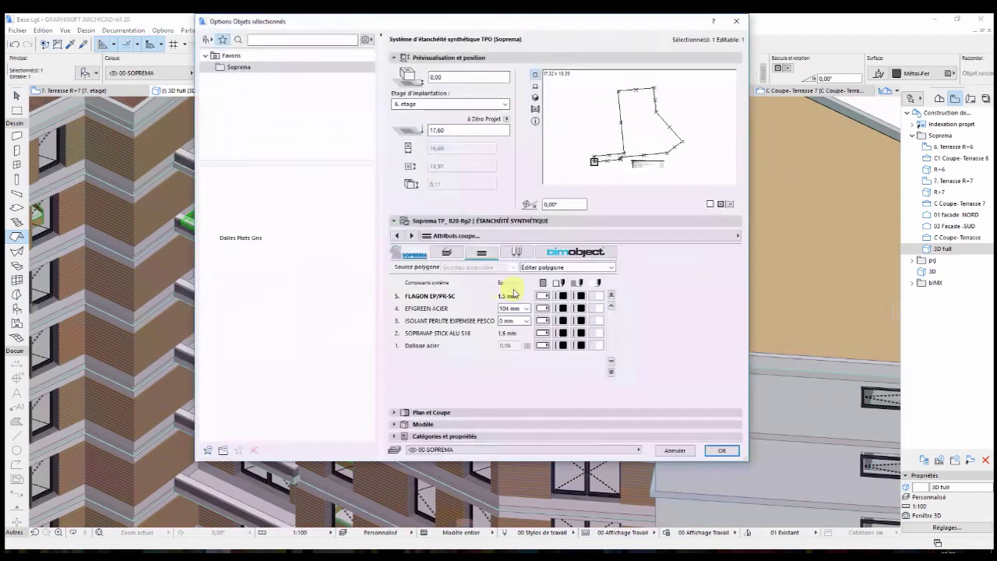
left_click(394, 434)
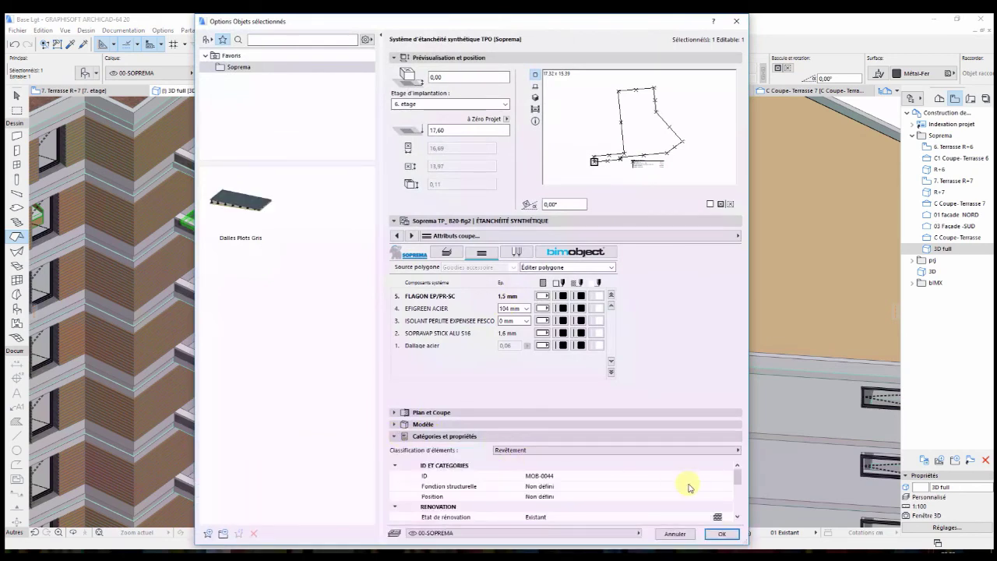
mouse_move(738, 477)
left_mouse_down()
mouse_move(744, 514)
mouse_move(747, 464)
left_mouse_up()
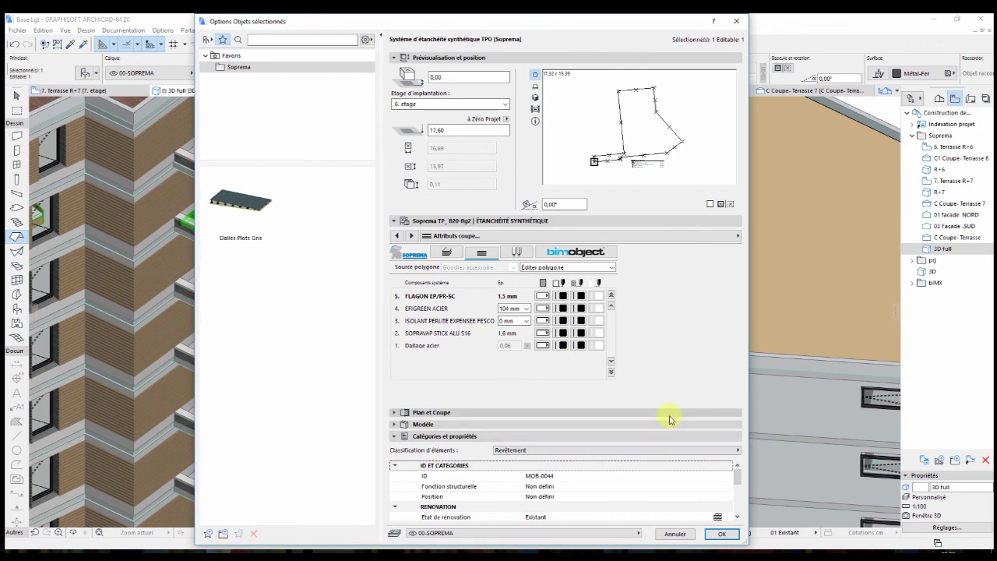
left_click(731, 536)
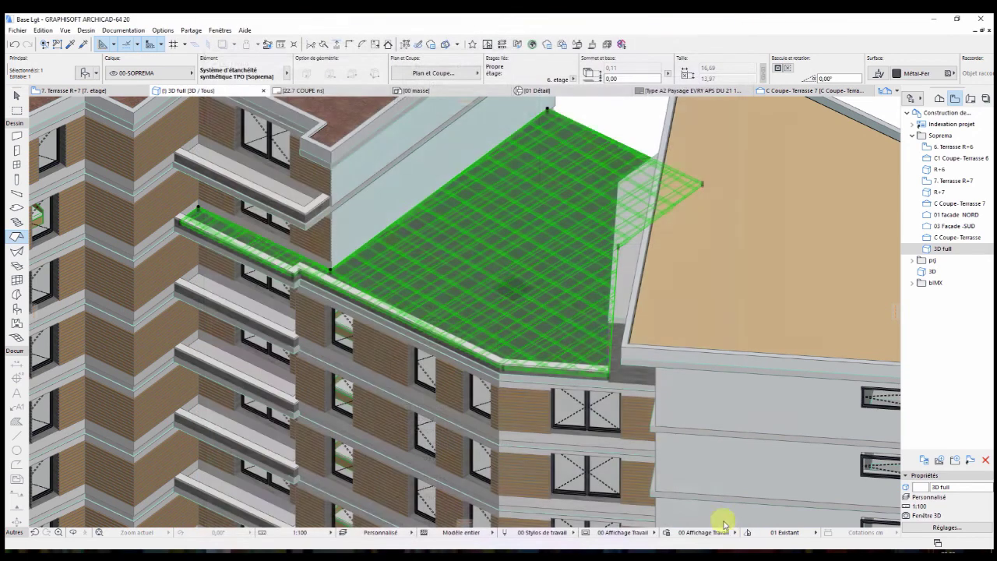
key("Escape")
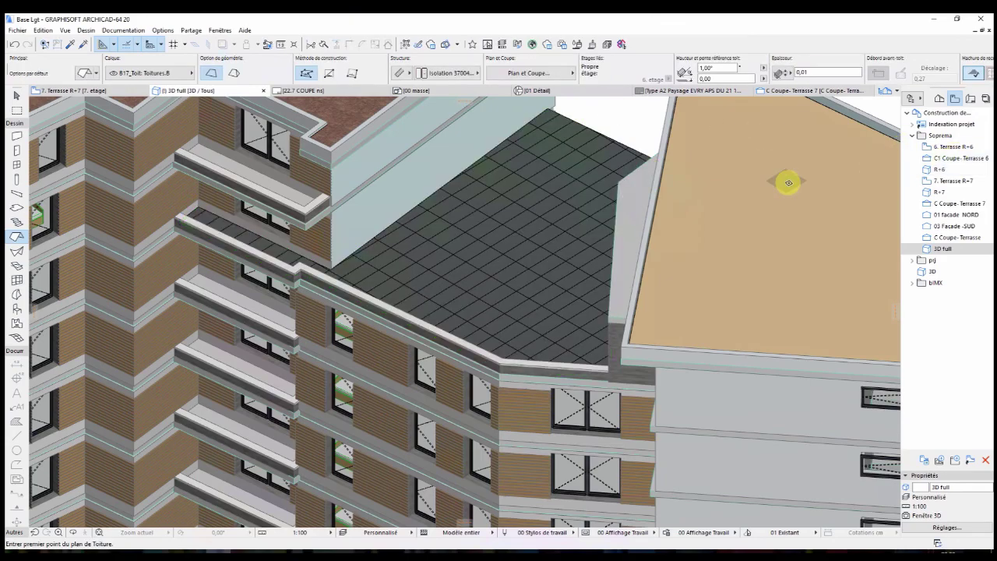